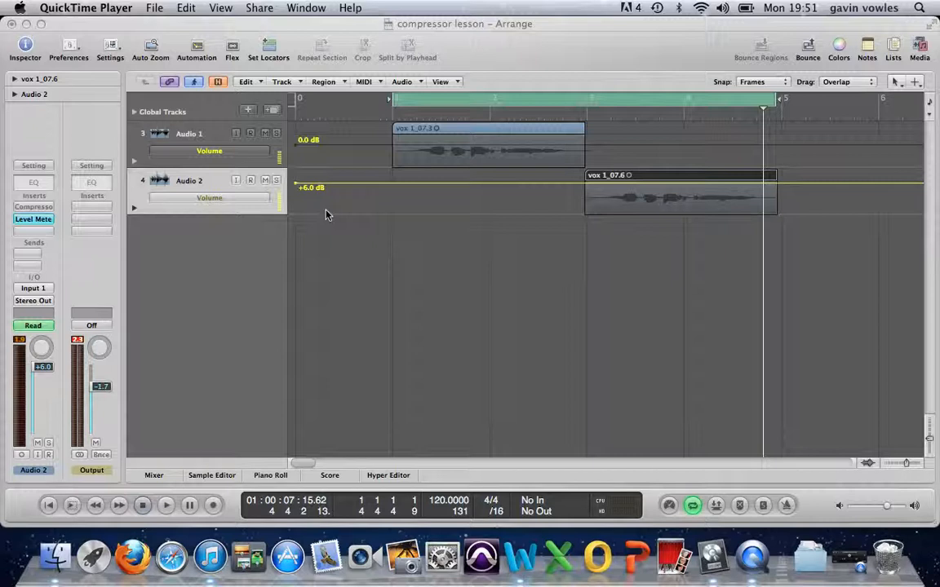
Step: Switch to the Logic Pro project and play the looped vocal regions, stopping after the playback comparison
left_click(334, 34)
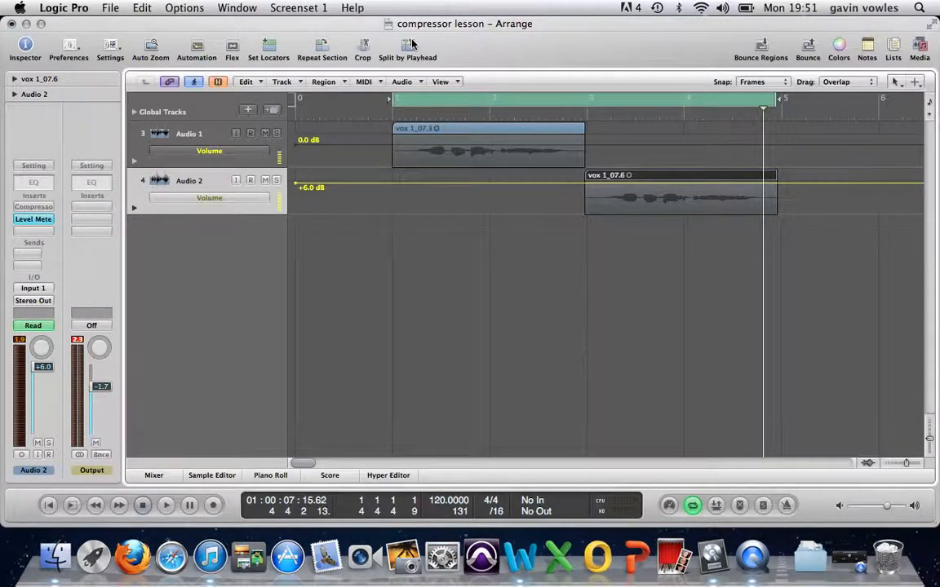
key("space")
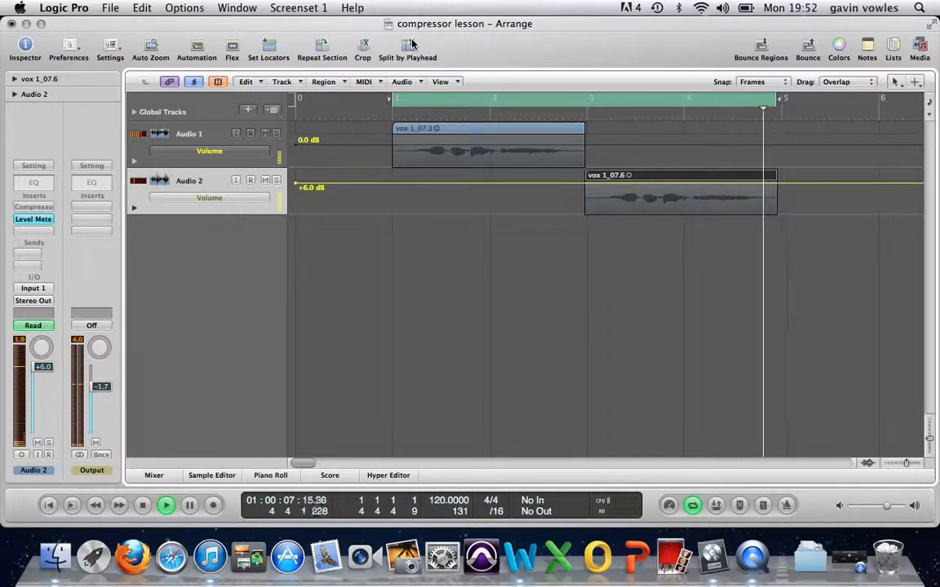
key("space")
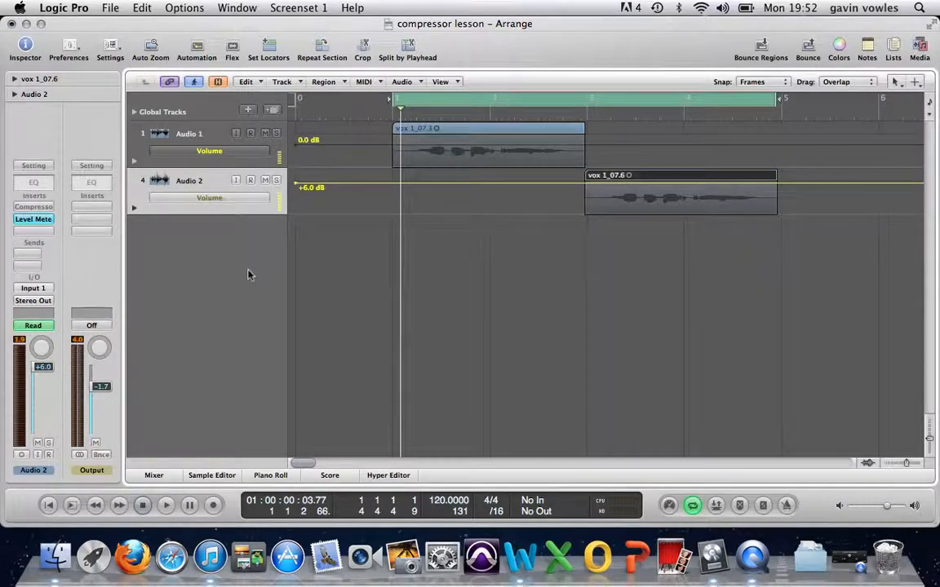
Step: Open the Compressor on Audio 2, lower its threshold to -50.0 dB and start playback
left_click(29, 207)
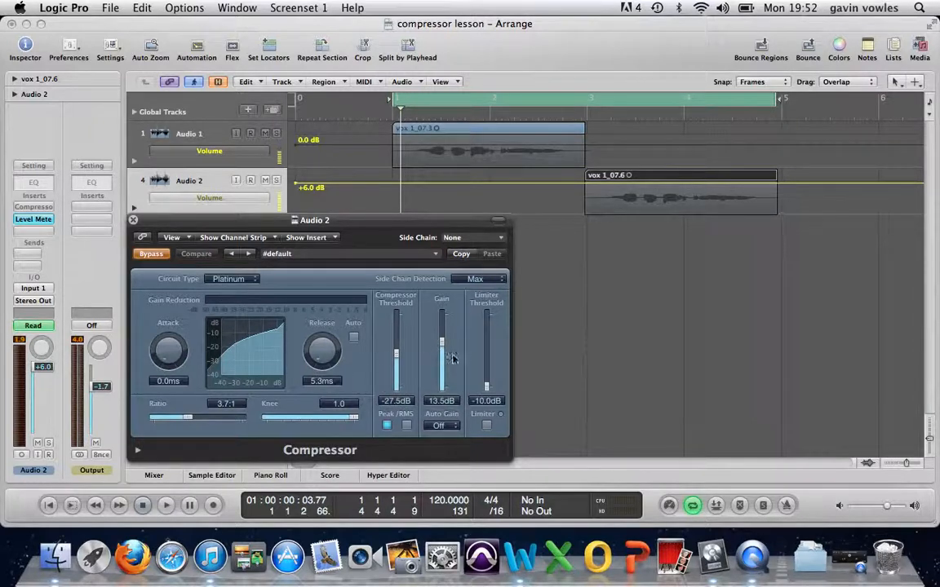
left_click_drag(397, 354, 394, 400)
key("space")
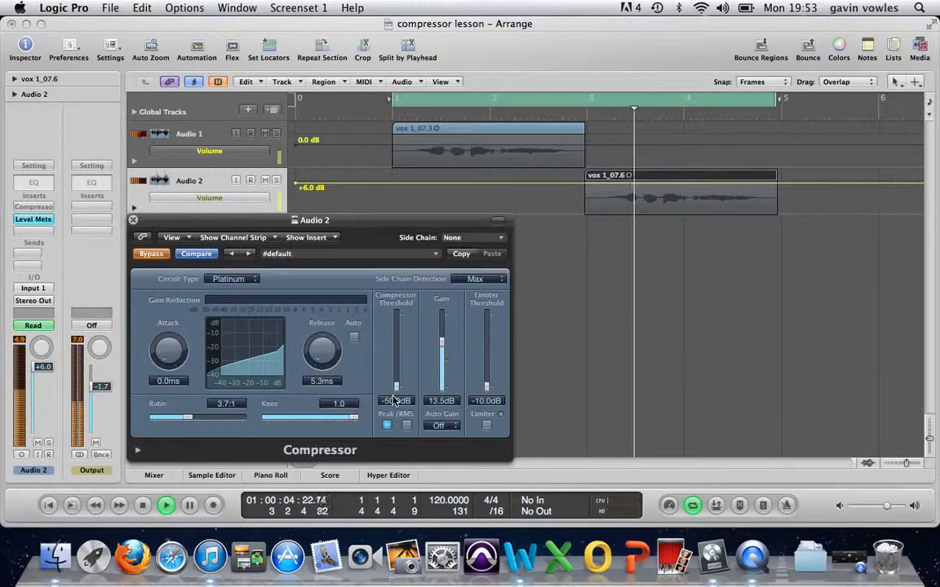
Step: Turn off the Compressor's bypass and listen to the compressed vocal on Audio 2
left_click(152, 254)
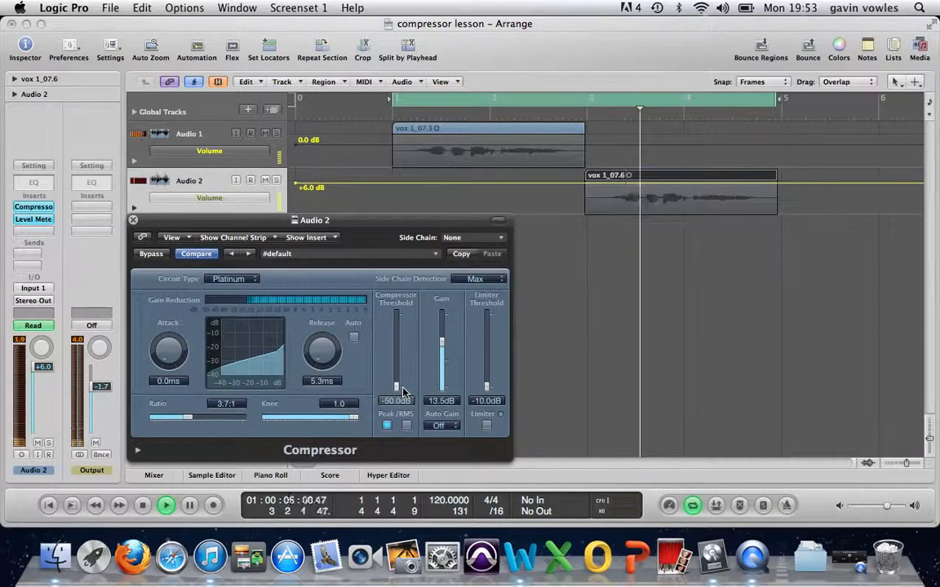
key("space")
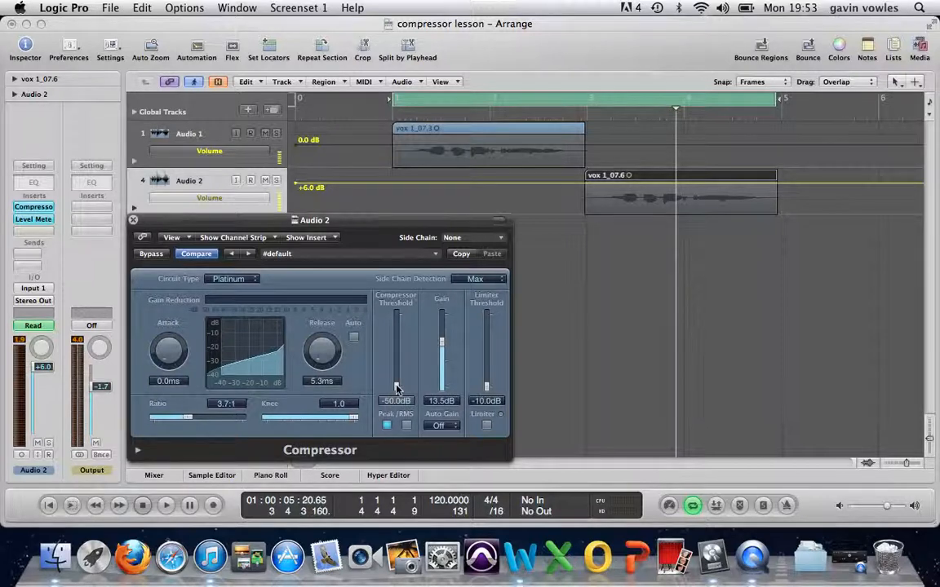
key("space")
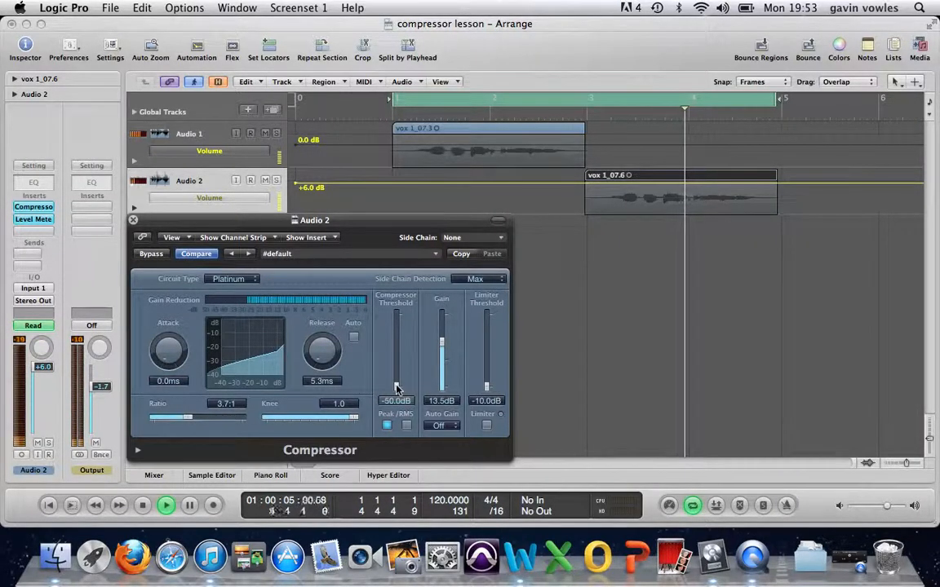
Step: Raise the compressor threshold to -38.0 dB while the loop plays, and stop playback
left_click(396, 386)
mouse_move(396, 387)
left_mouse_down()
mouse_move(391, 331)
mouse_move(391, 372)
left_mouse_up()
key("space")
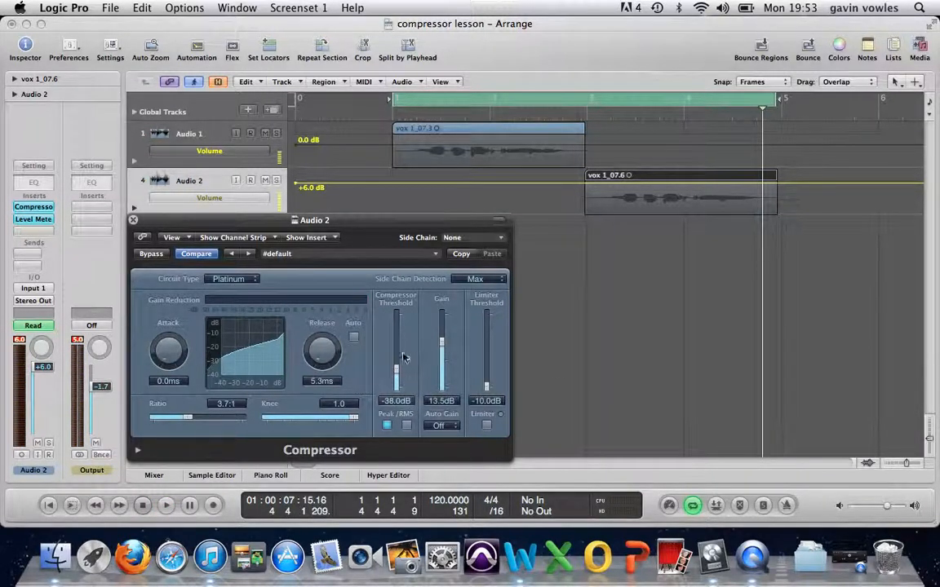
Step: Set the compressor's attack to 4.0 ms and its release to 7.1 ms
left_click_drag(158, 335, 163, 306)
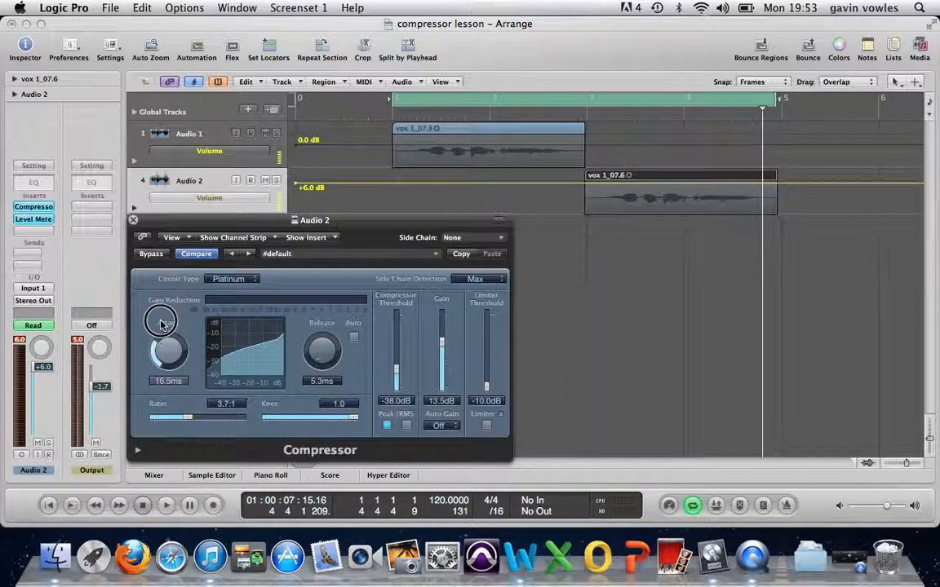
left_click_drag(162, 323, 159, 354)
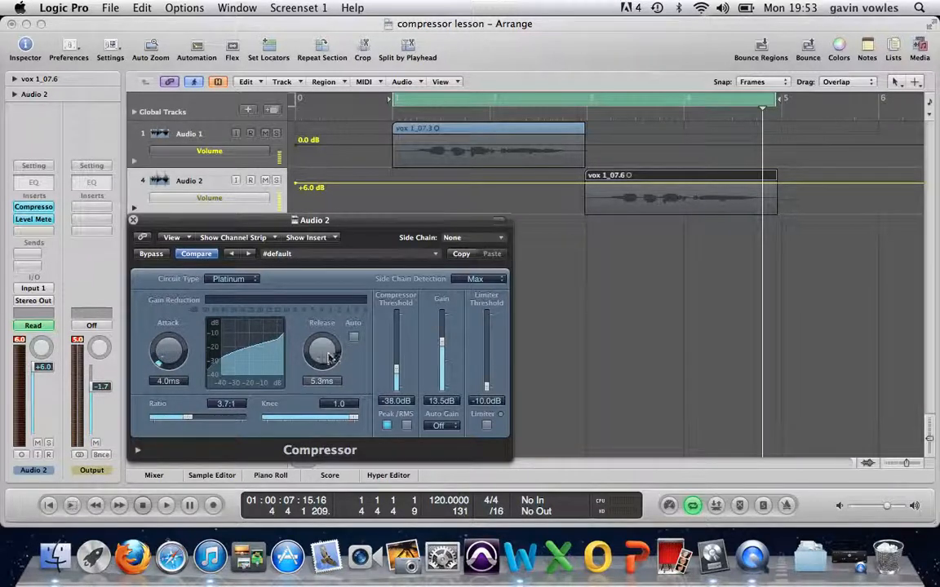
left_click_drag(324, 357, 313, 373)
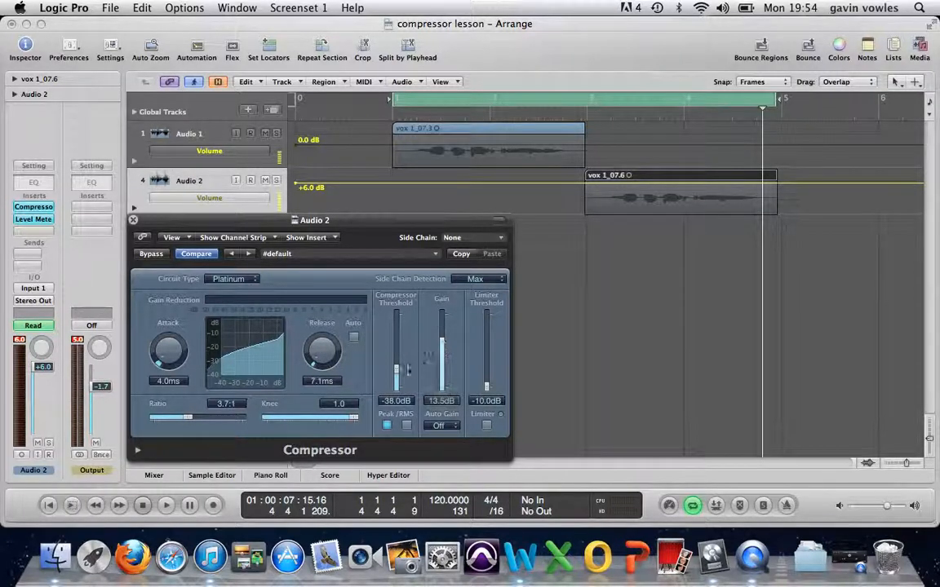
Step: Set the compressor threshold to -33.0 dB and the gain to 9.0 dB
left_click_drag(392, 373, 395, 371)
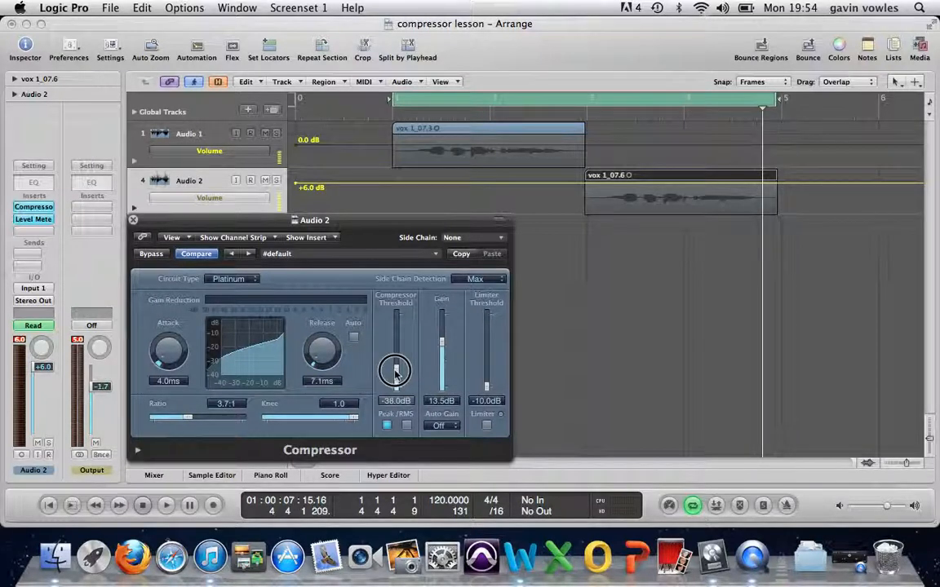
left_click_drag(395, 371, 395, 364)
left_click_drag(441, 342, 440, 378)
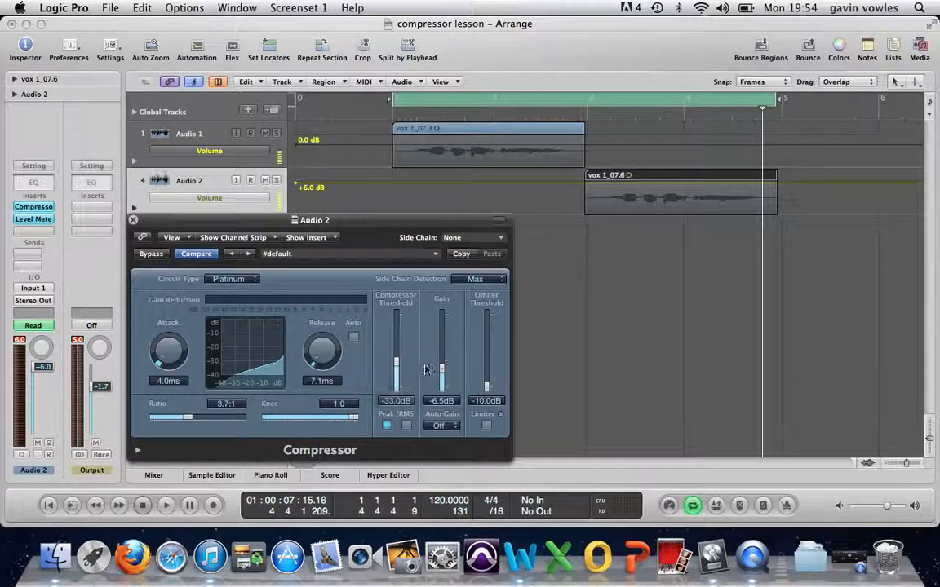
left_click_drag(441, 373, 438, 350)
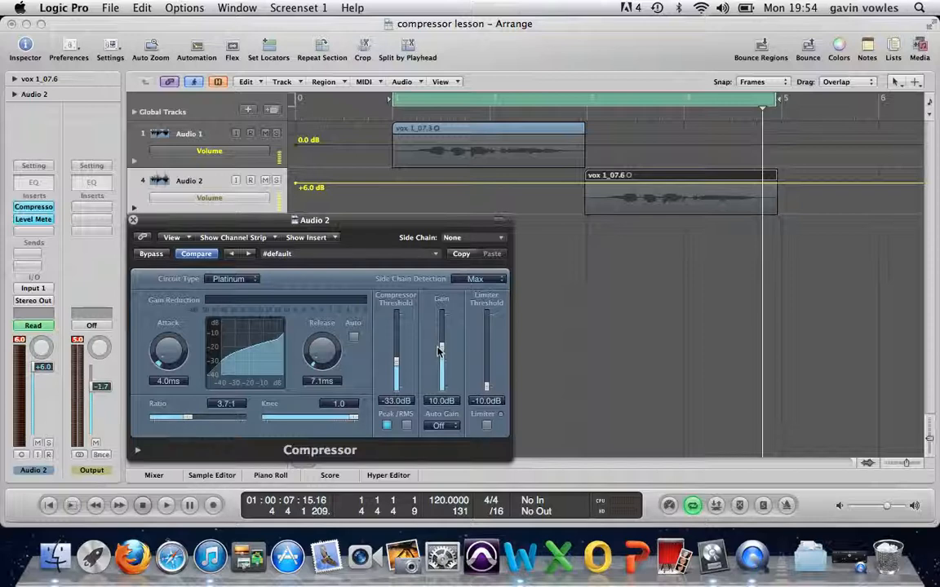
left_click_drag(439, 348, 443, 352)
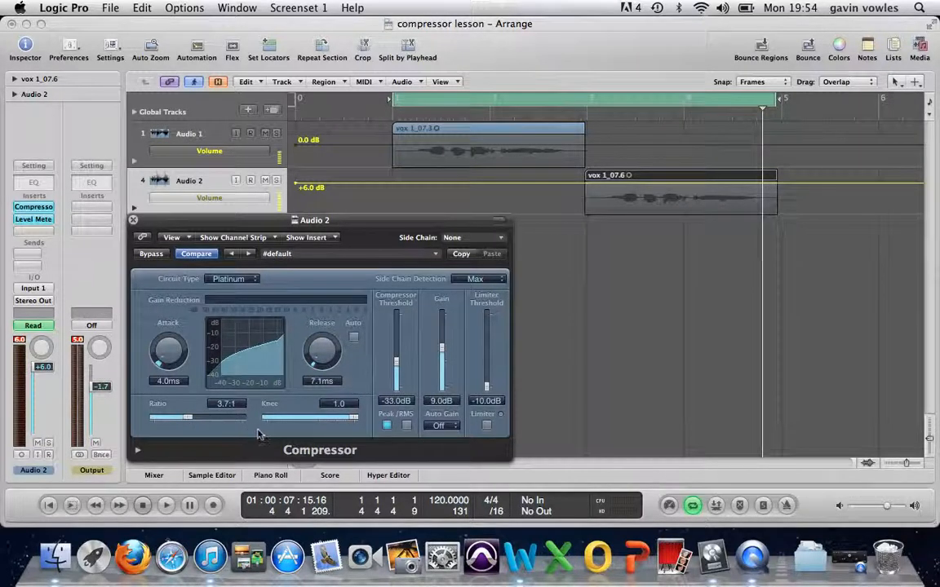
Step: Lower the compression ratio to 1.4:1 and play the loop to hear its effect
left_click_drag(189, 418, 159, 422)
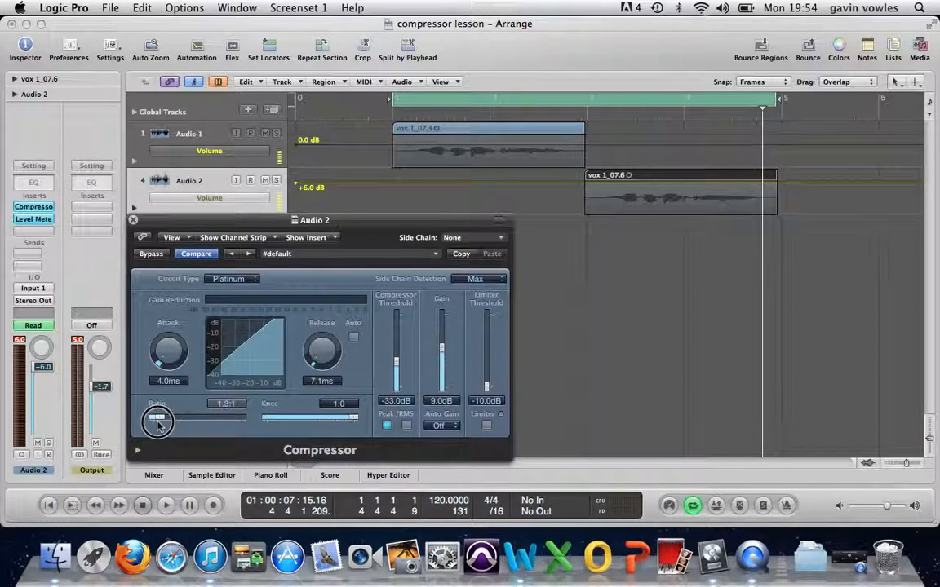
left_click_drag(158, 421, 159, 416)
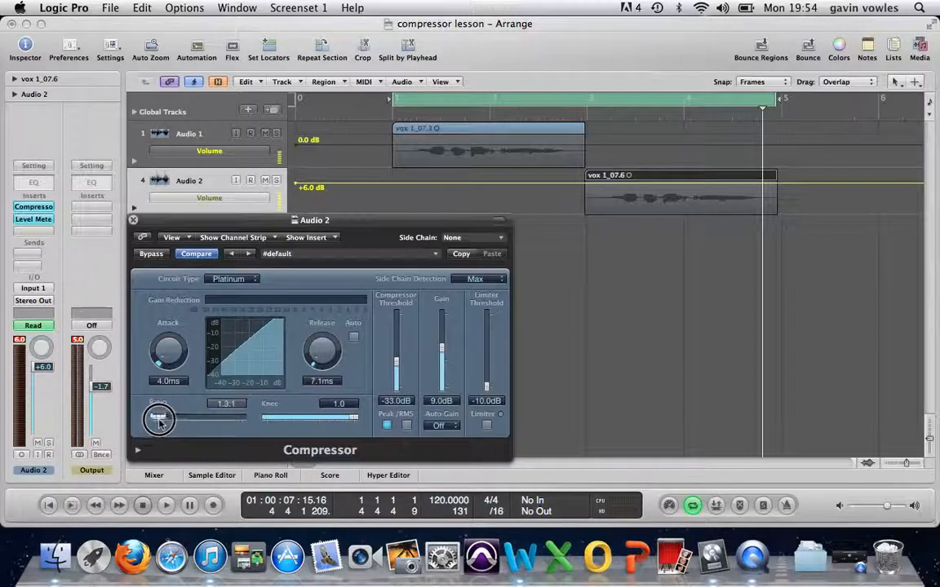
key("space")
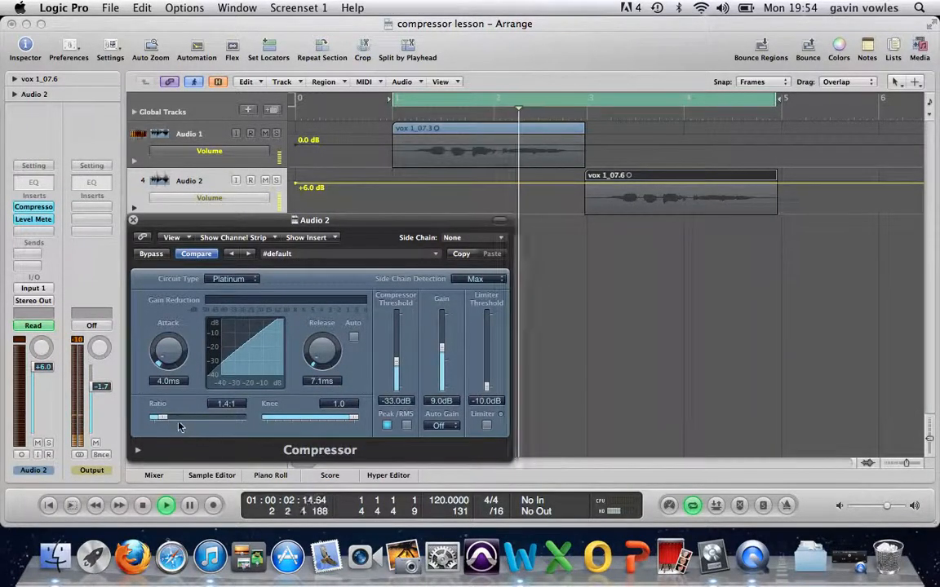
Step: Set the compressor's ratio to 3.9:1, its gain to 15.0 dB and its threshold to -33.5 dB
mouse_move(162, 419)
left_mouse_down()
mouse_move(236, 421)
mouse_move(154, 416)
mouse_move(176, 418)
left_mouse_up()
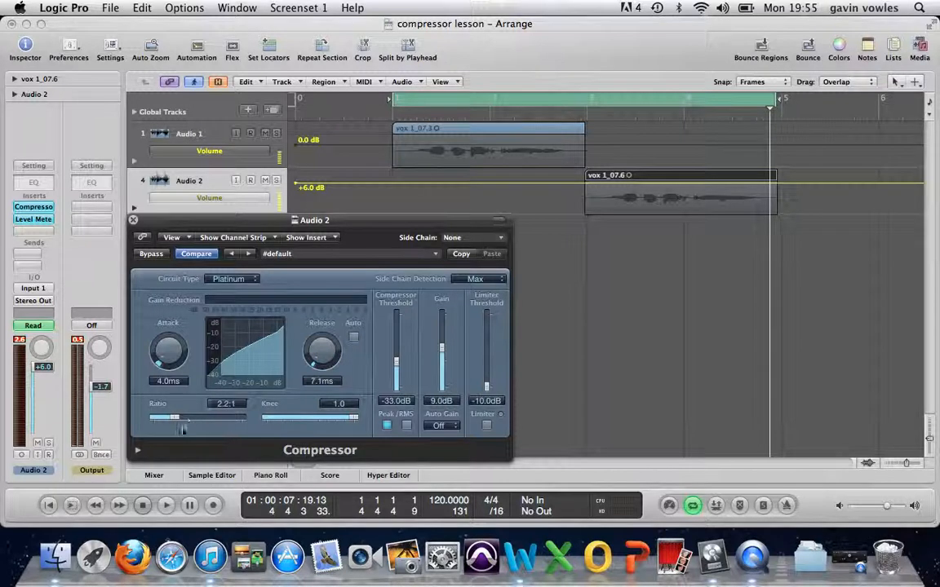
mouse_move(173, 416)
left_mouse_down()
mouse_move(198, 418)
mouse_move(188, 417)
left_mouse_up()
left_click_drag(443, 352, 441, 346)
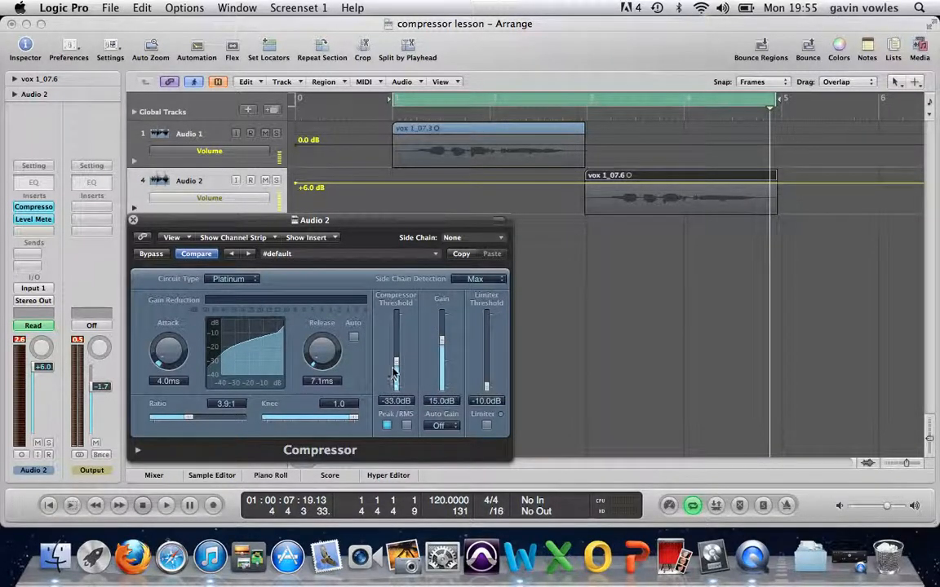
left_click(398, 366)
left_click_drag(397, 364, 399, 366)
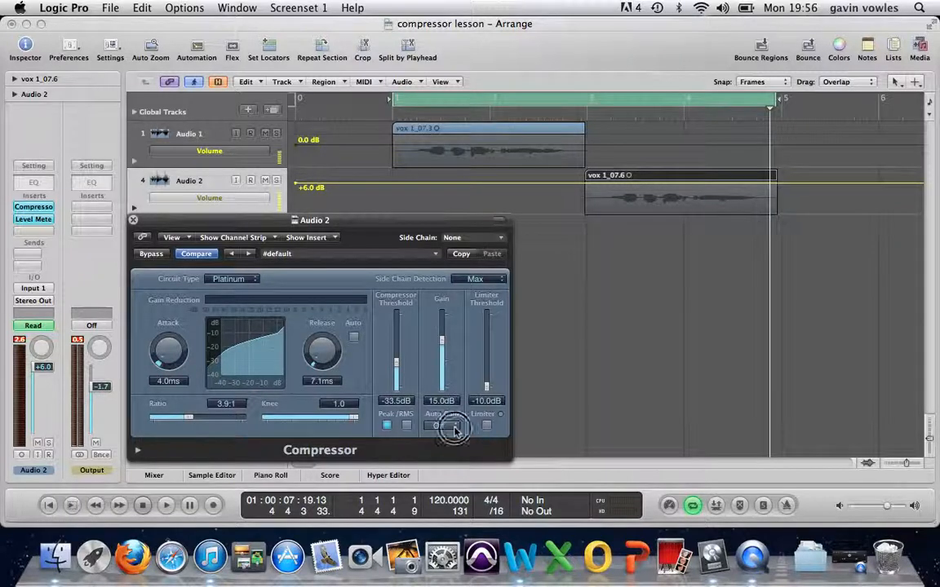
Step: Try the compressor's Auto Gain at 0 dB and return it to Off
left_click(455, 431)
left_click(445, 441)
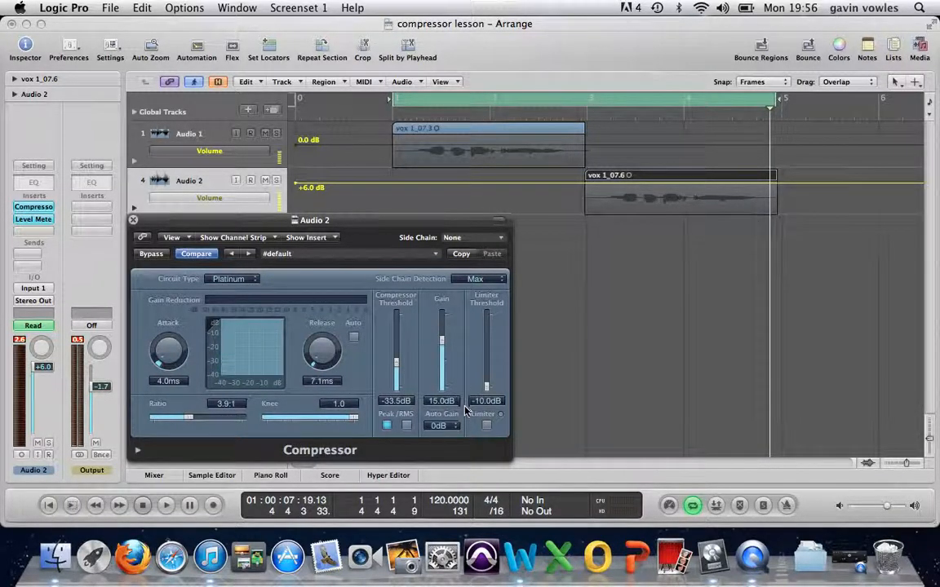
left_click(454, 427)
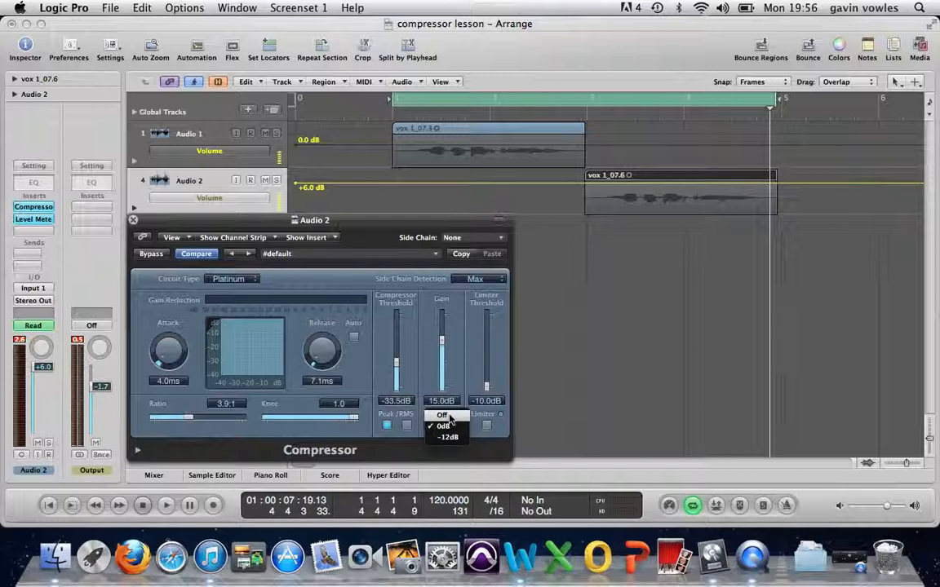
left_click(446, 417)
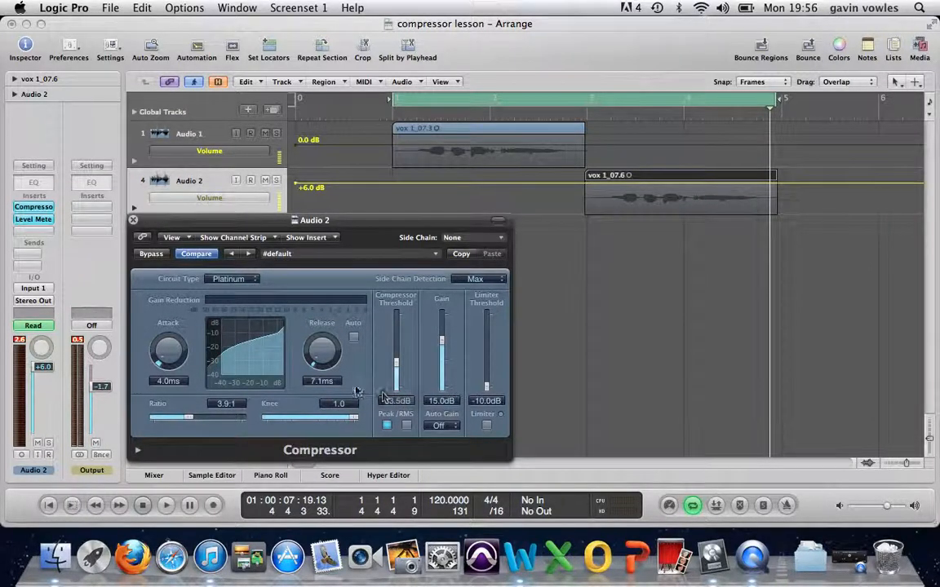
Step: Review the compressor's available circuit types, keeping Platinum
left_click(252, 278)
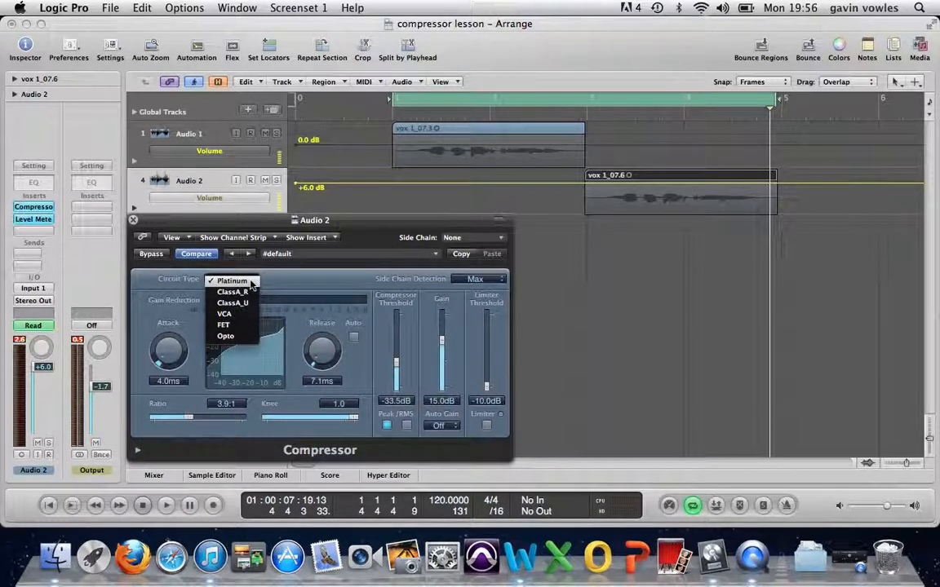
left_click(250, 281)
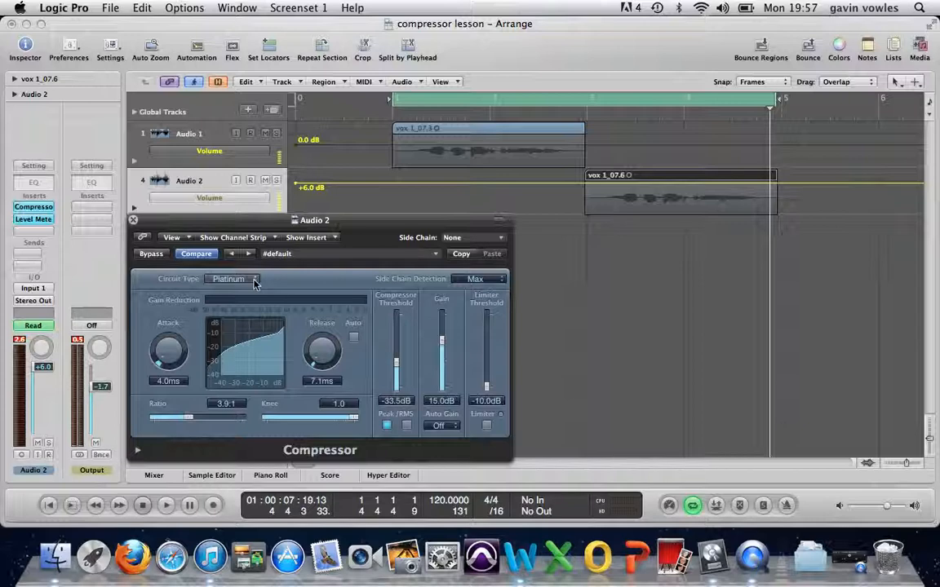
left_click(254, 281)
left_click(286, 282)
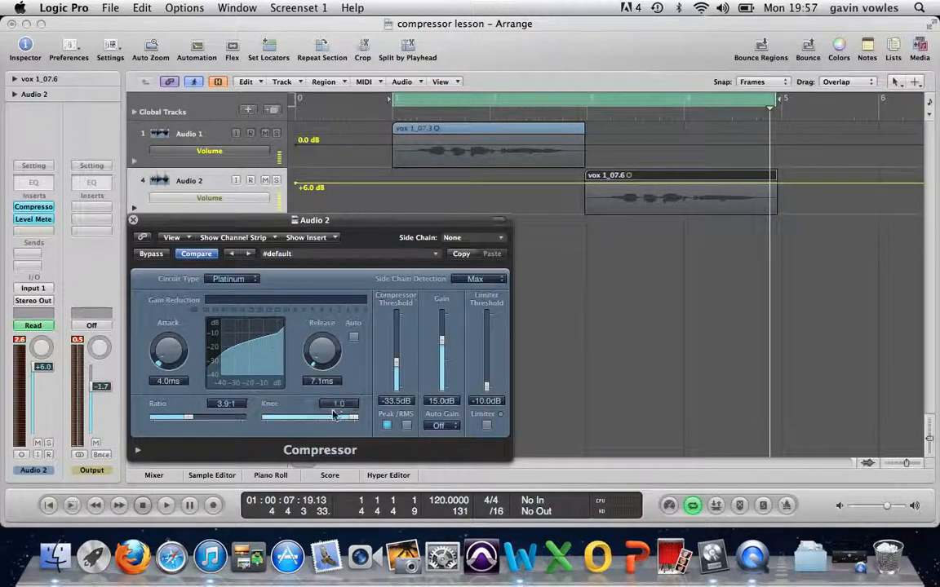
Step: Try the compressor knee at 0.0 for a hard knee and return it to 1.0
left_click_drag(355, 422, 255, 428)
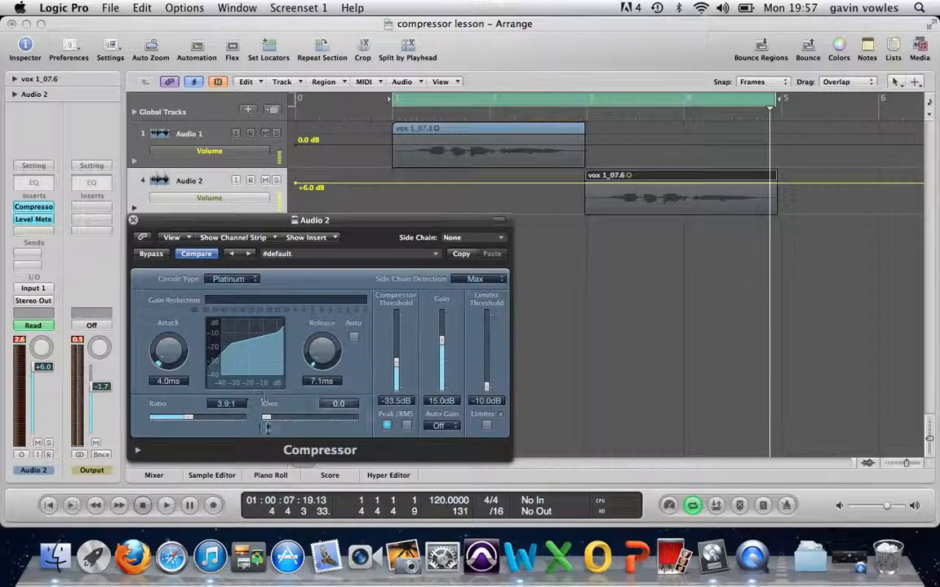
left_click_drag(270, 420, 363, 423)
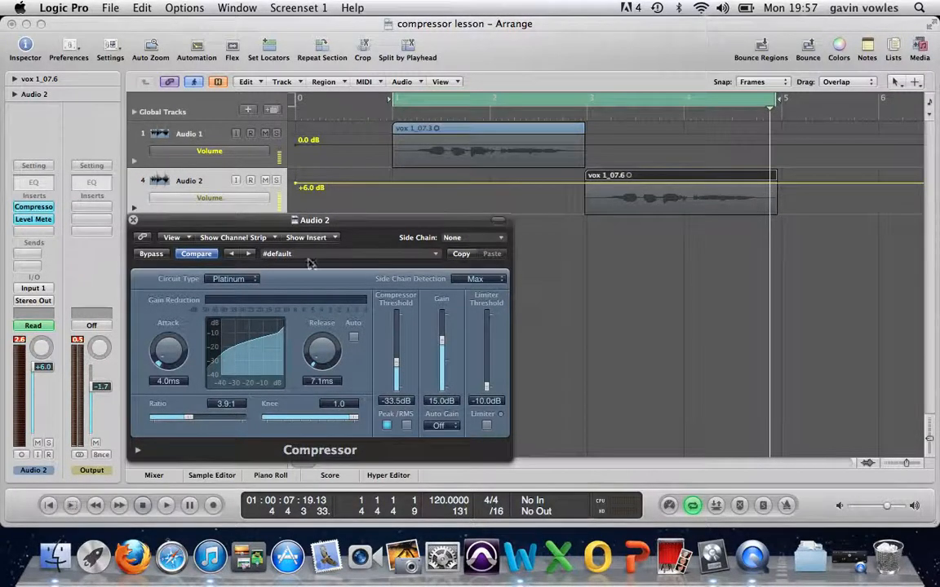
Step: Move the Compressor window aside and open Audio 2's Level Meter beside it
left_click_drag(202, 222, 416, 231)
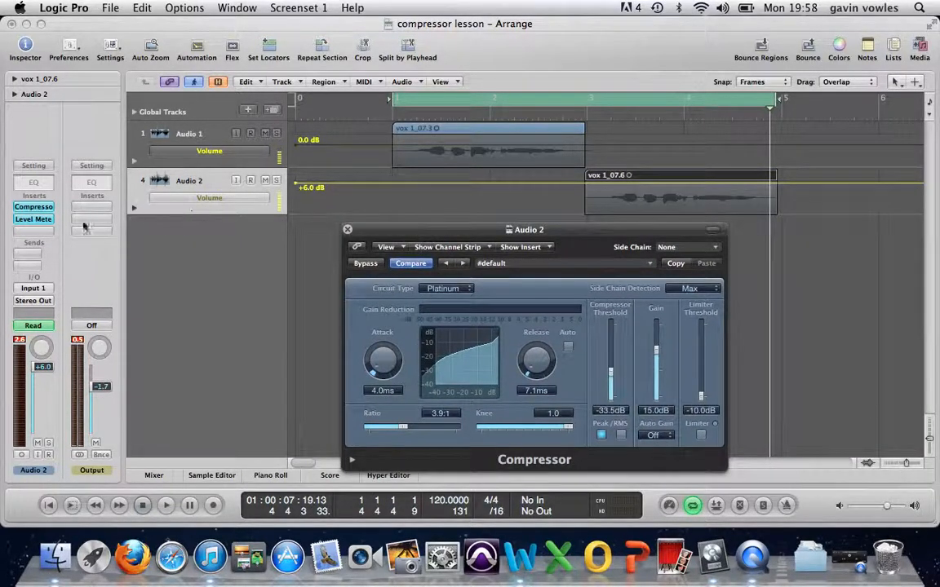
left_click(30, 220)
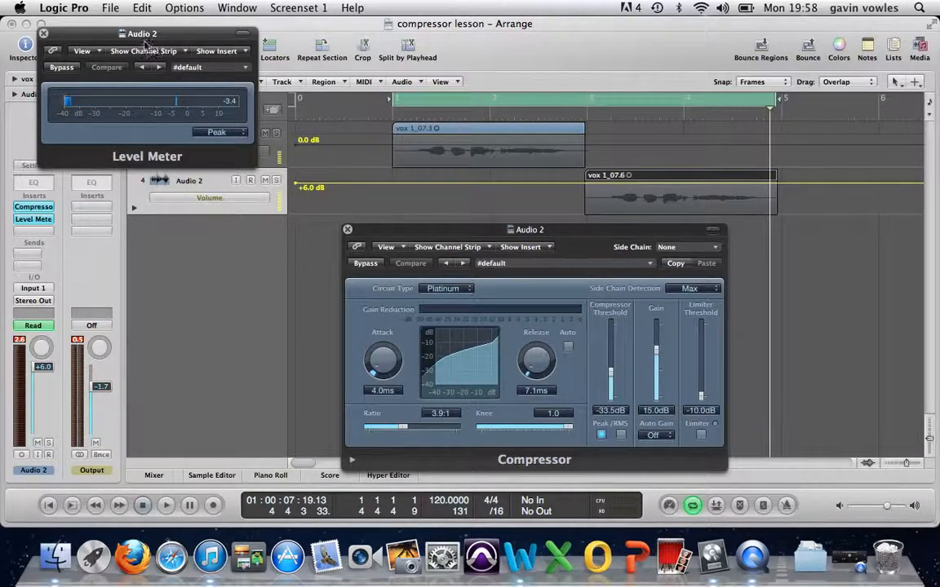
left_click_drag(137, 34, 186, 263)
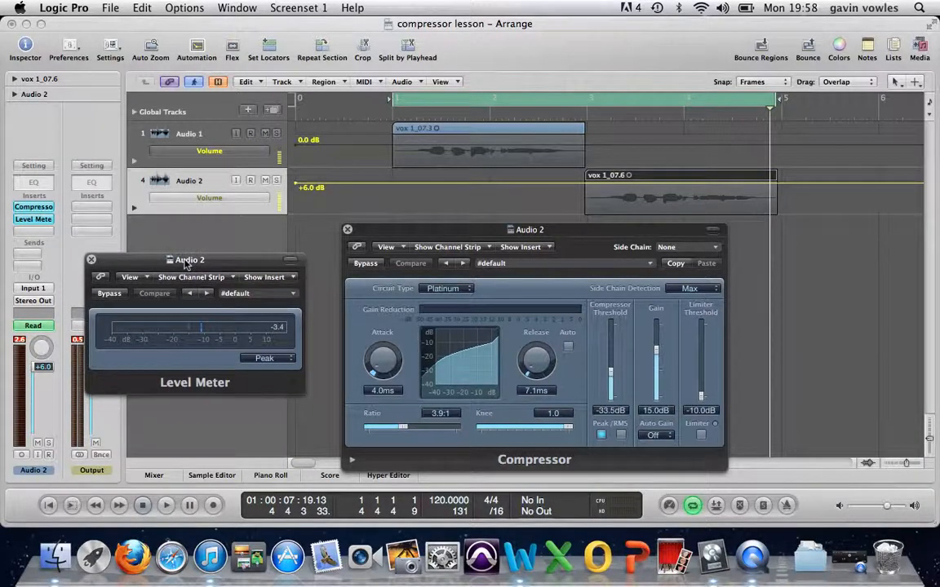
Step: Open Audio 1's Level Meter, place it above Audio 2's meter and play the loop to compare levels
left_click(135, 157)
left_click(34, 207)
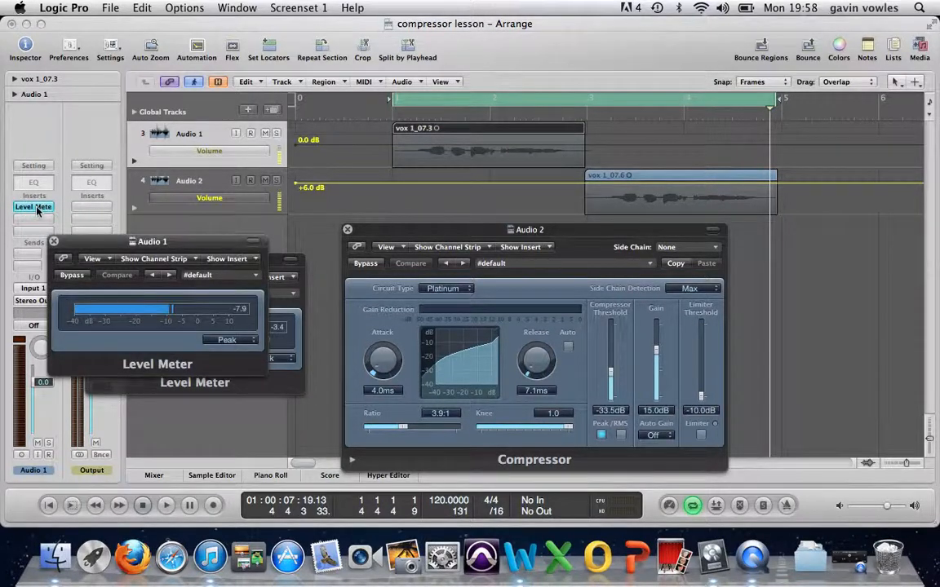
left_click_drag(118, 243, 144, 115)
key("space")
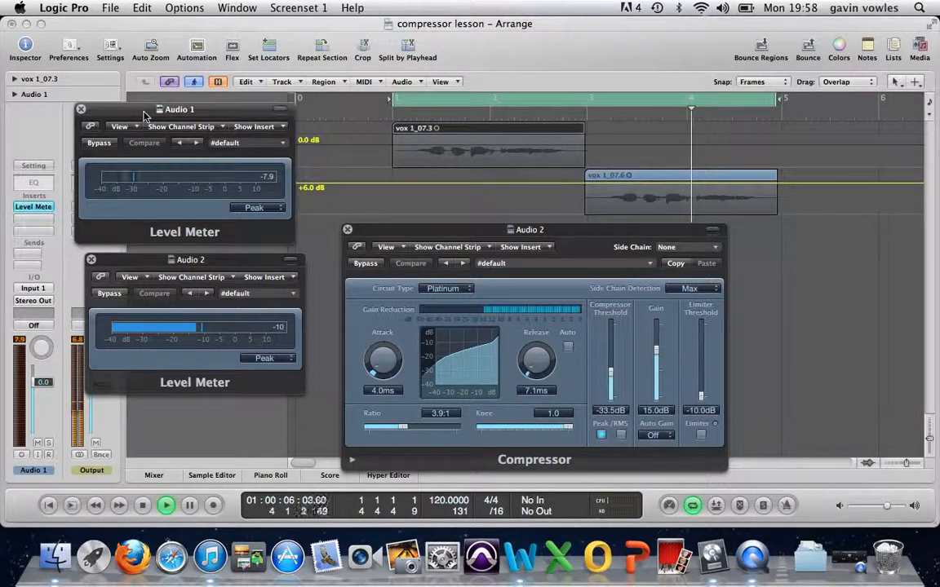
Step: Align Audio 2's Level Meter directly beneath Audio 1's and play the loop again to compare the two levels
key("space")
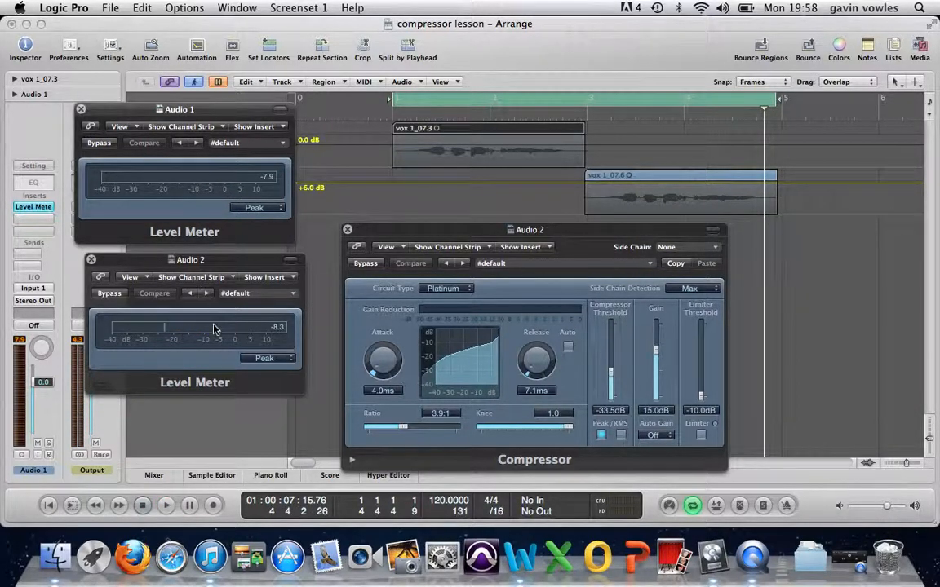
left_click_drag(190, 270, 178, 256)
key("space")
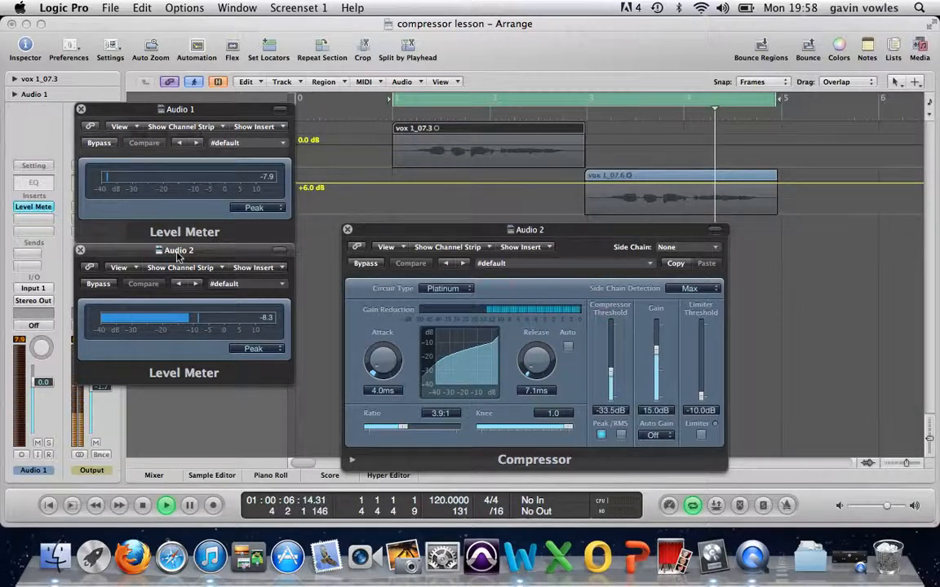
key("space")
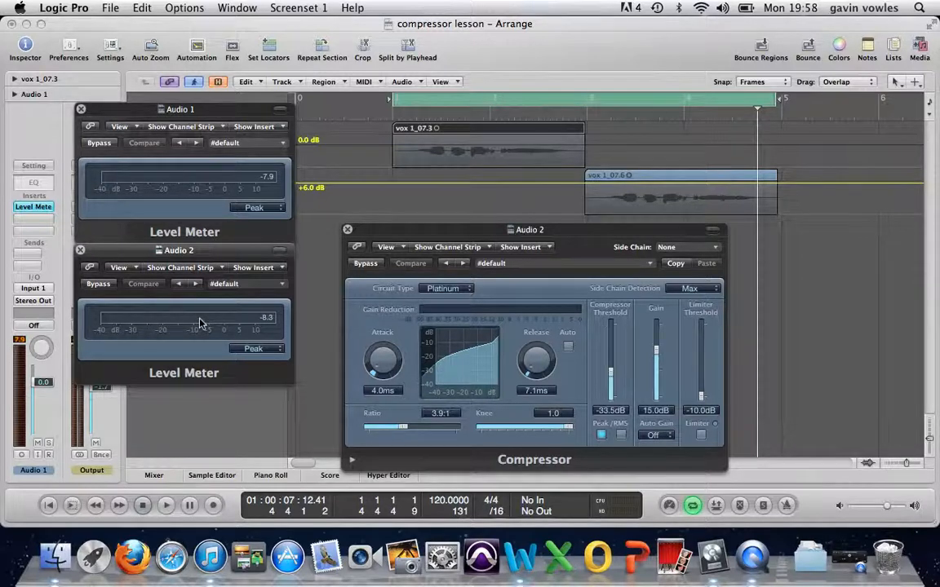
key("space")
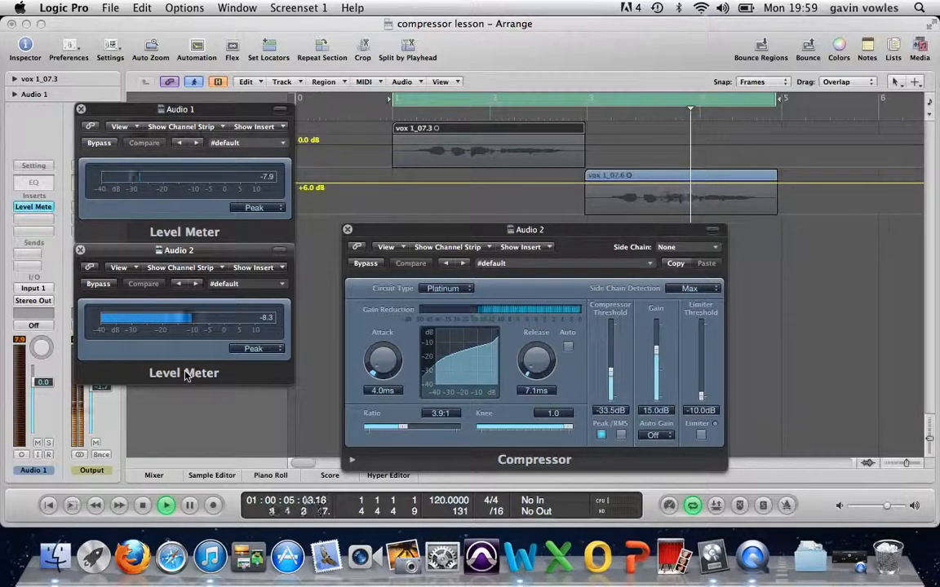
key("space")
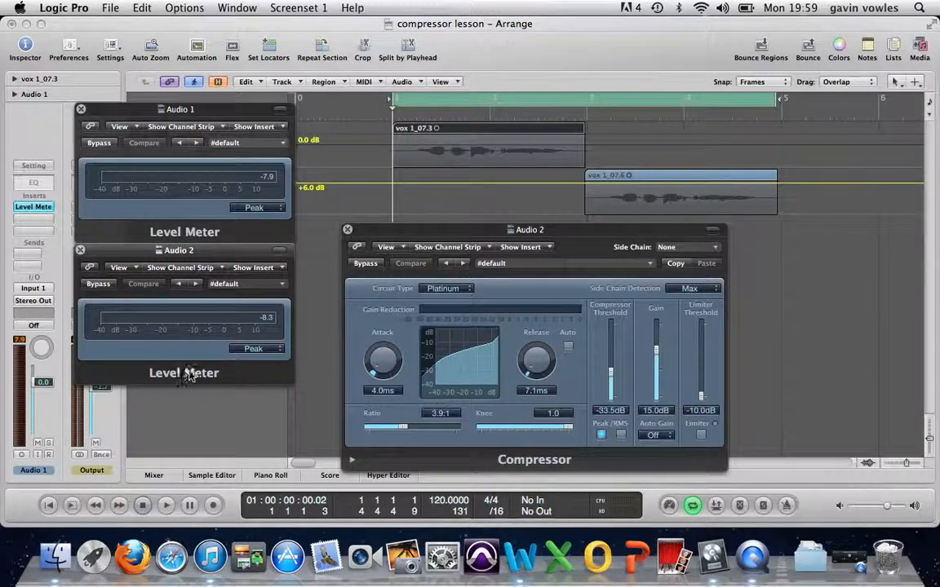
Step: Raise the compressor gain to 17.0 dB and lower its threshold to -36.0 dB while playing the loop
left_click_drag(659, 352, 656, 346)
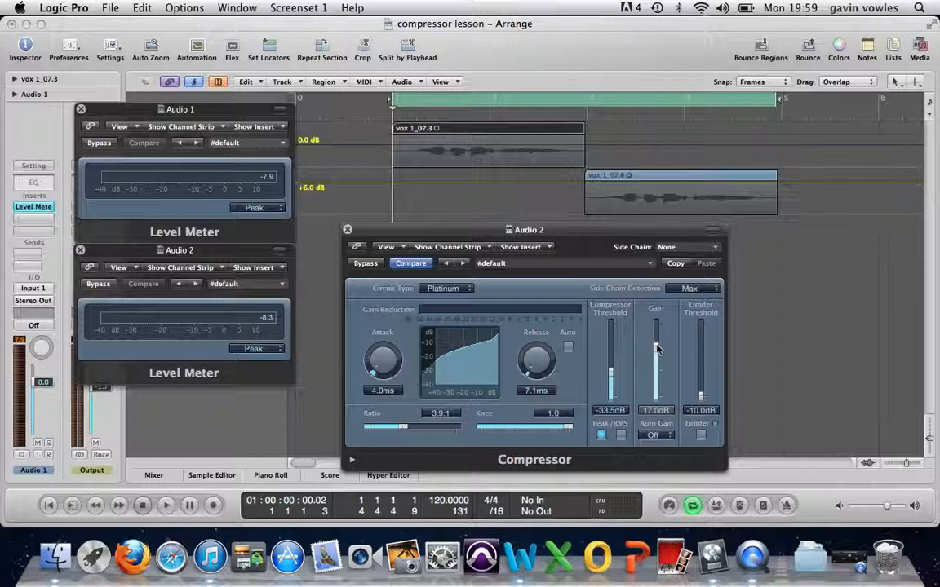
key("space")
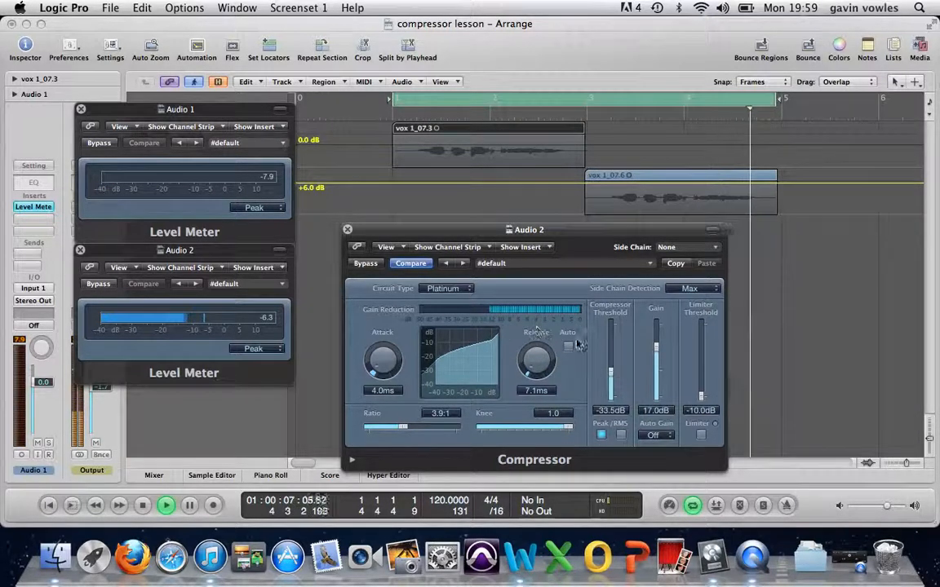
left_click_drag(611, 371, 610, 380)
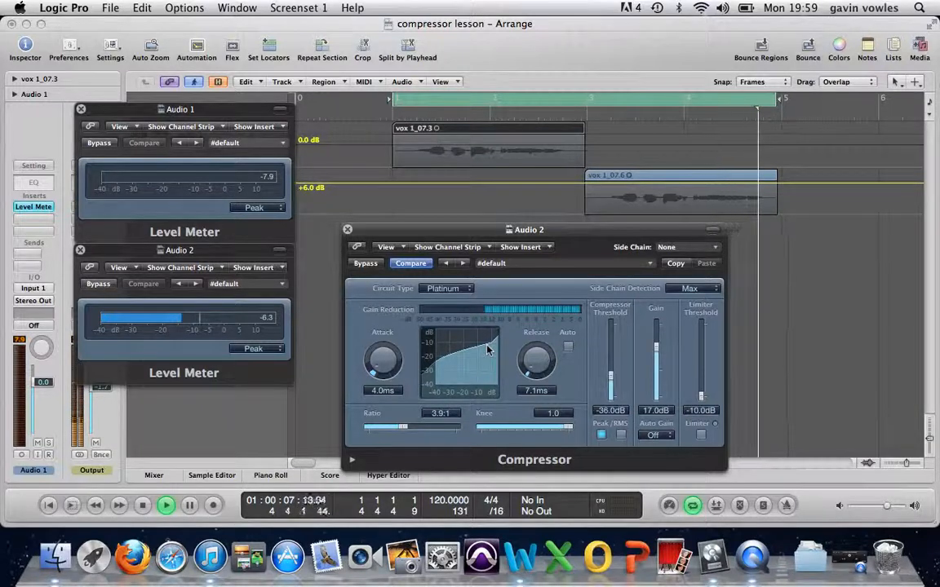
Step: Enable the compressor's limiter at a -10.0 dB threshold and play the loop to check its effect on Audio 2
left_click(702, 435)
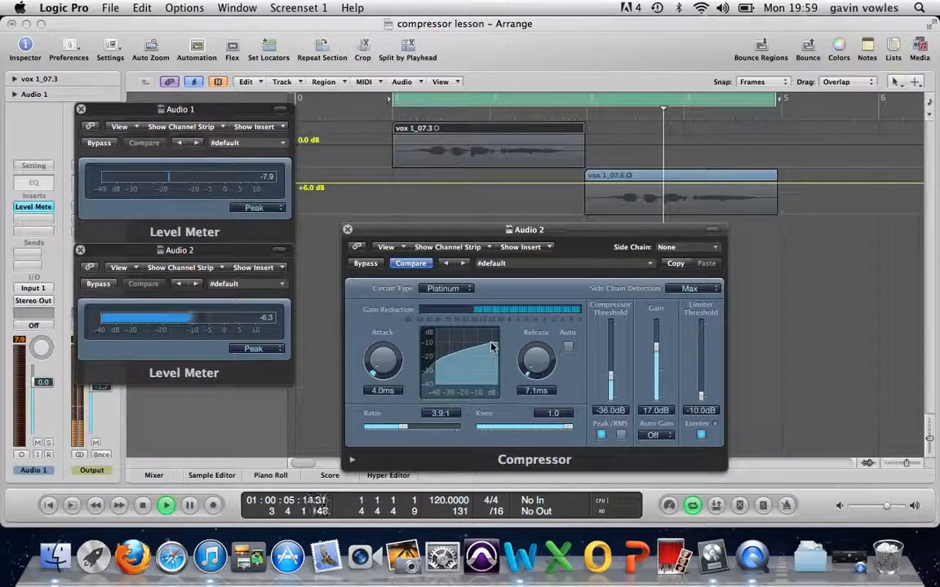
key("space")
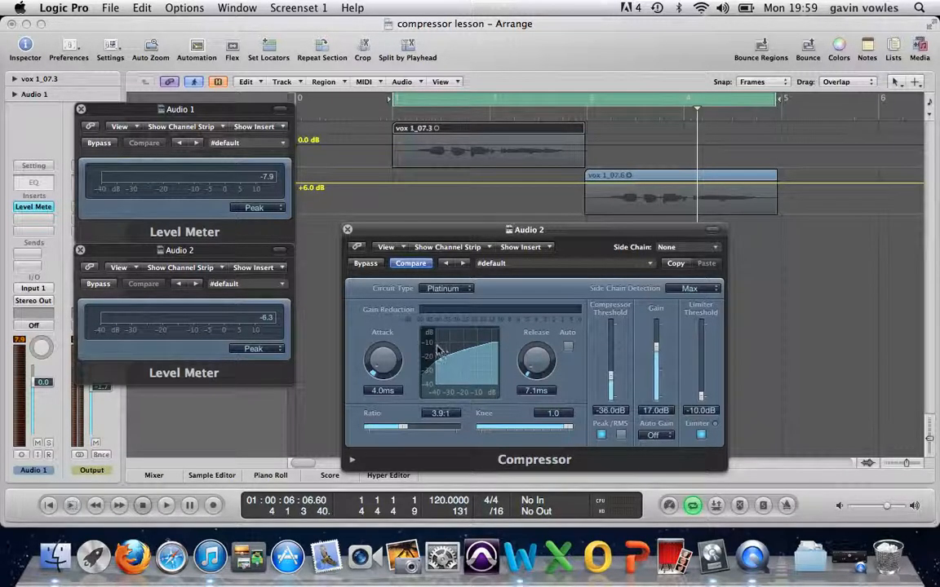
key("space")
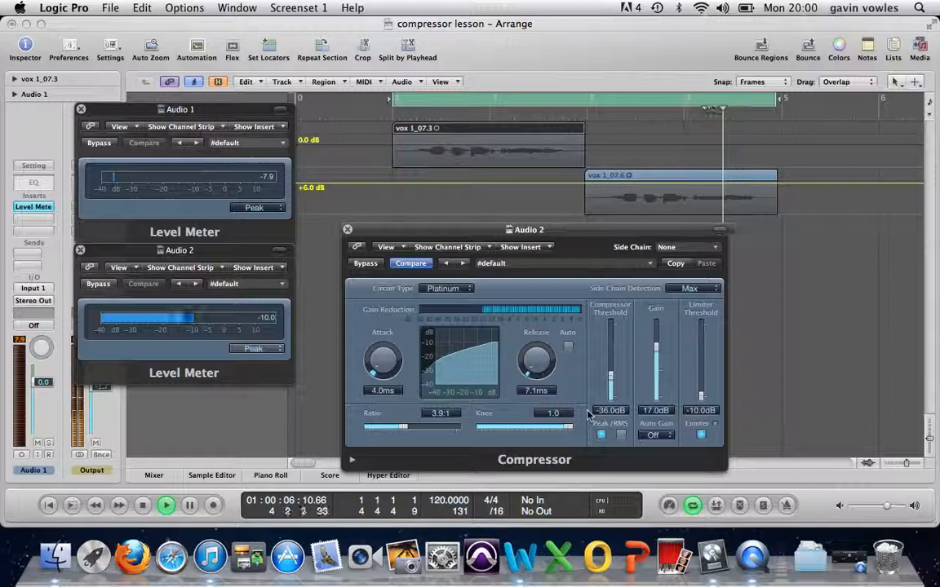
key("space")
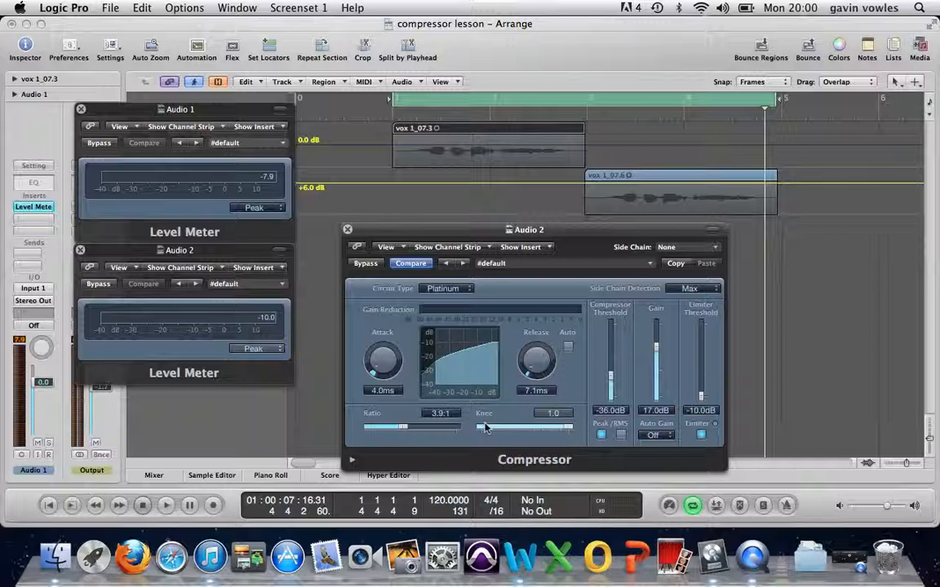
key("space")
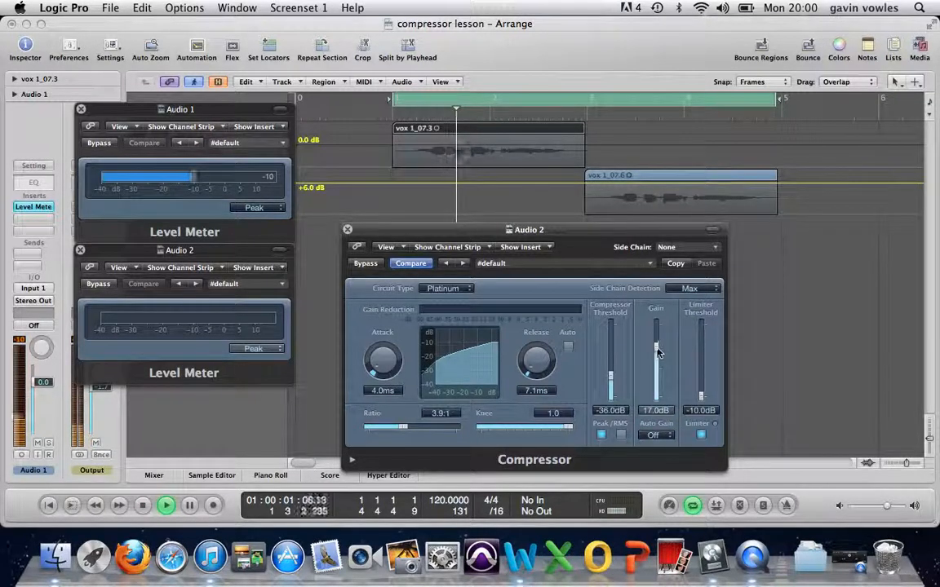
Step: Raise the compressor gain to 31.0 dB during playback to drive the vocal into the limiter
left_click_drag(658, 349, 656, 340)
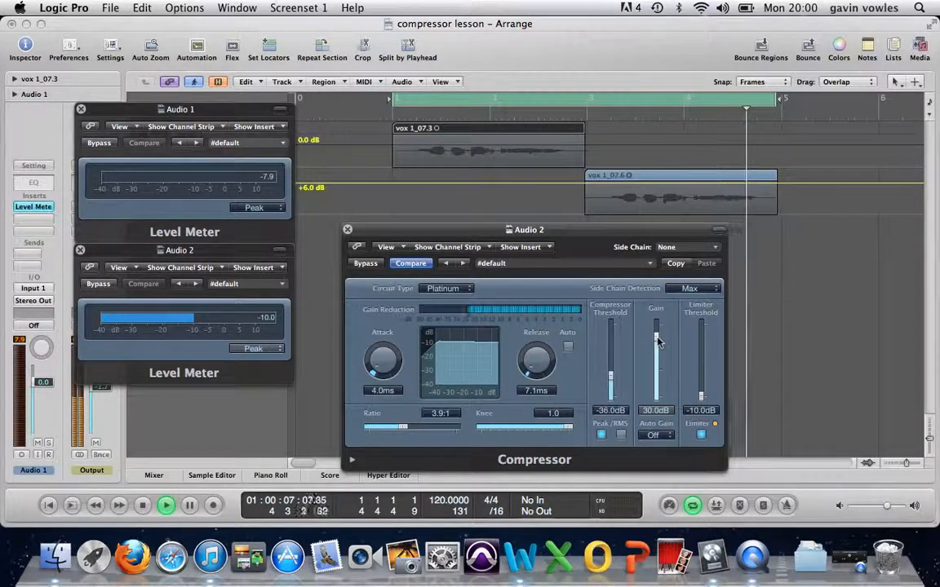
left_click(657, 340)
mouse_move(657, 340)
left_mouse_down()
mouse_move(657, 361)
mouse_move(651, 329)
left_mouse_up()
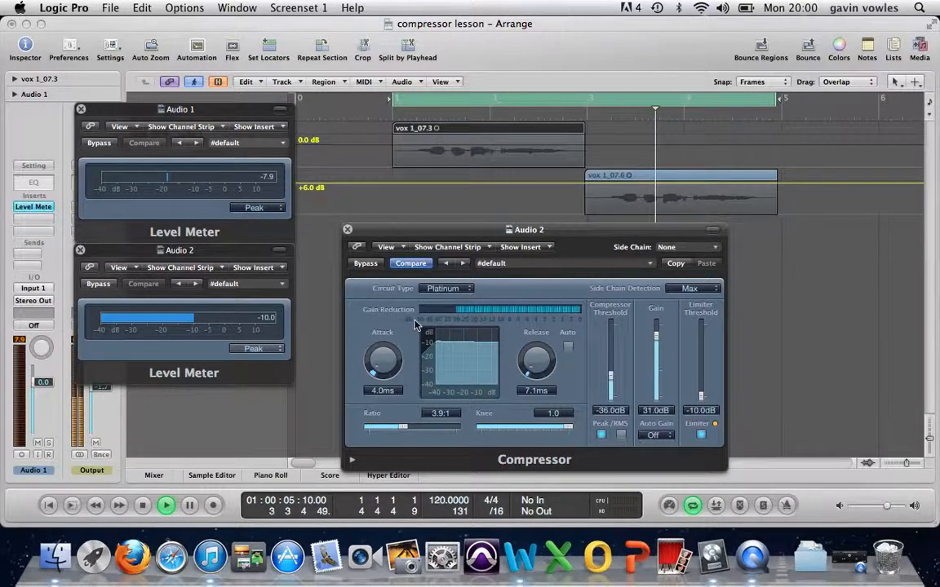
Step: Bring the compressor gain back down, trying 15.0 and 17.0 dB before settling on 15.5 dB
mouse_move(658, 344)
left_mouse_down()
mouse_move(654, 335)
mouse_move(655, 369)
mouse_move(655, 349)
left_mouse_up()
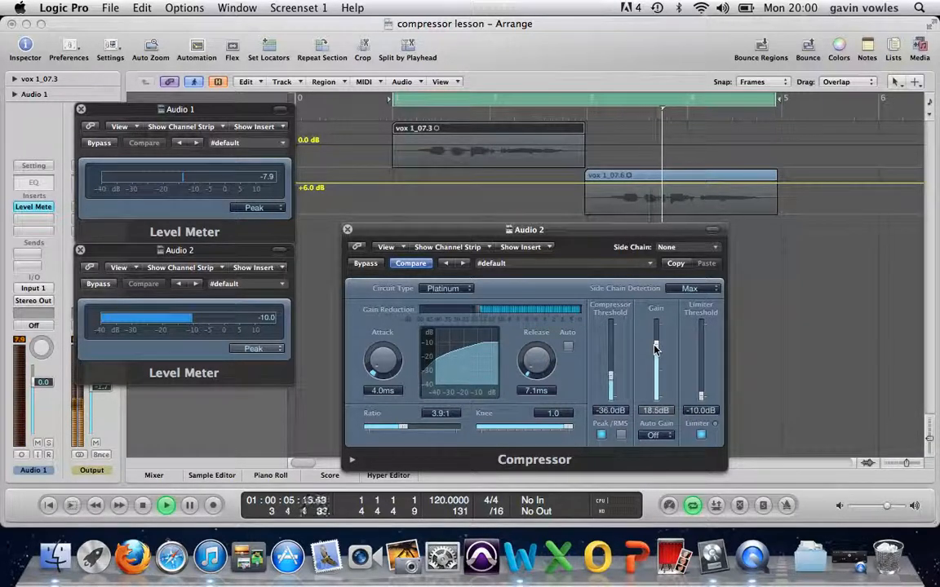
left_click_drag(655, 349, 656, 356)
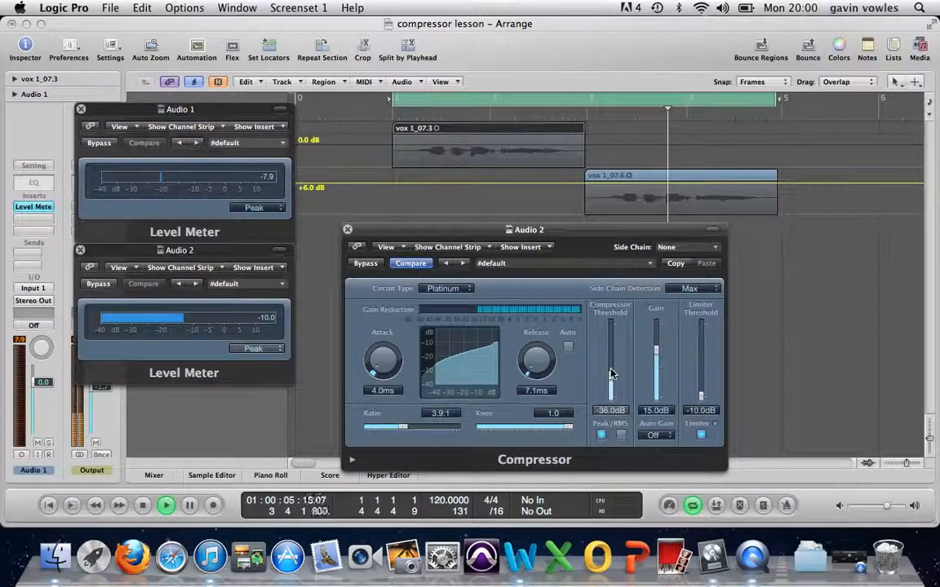
left_click(658, 353)
left_click_drag(658, 354, 655, 345)
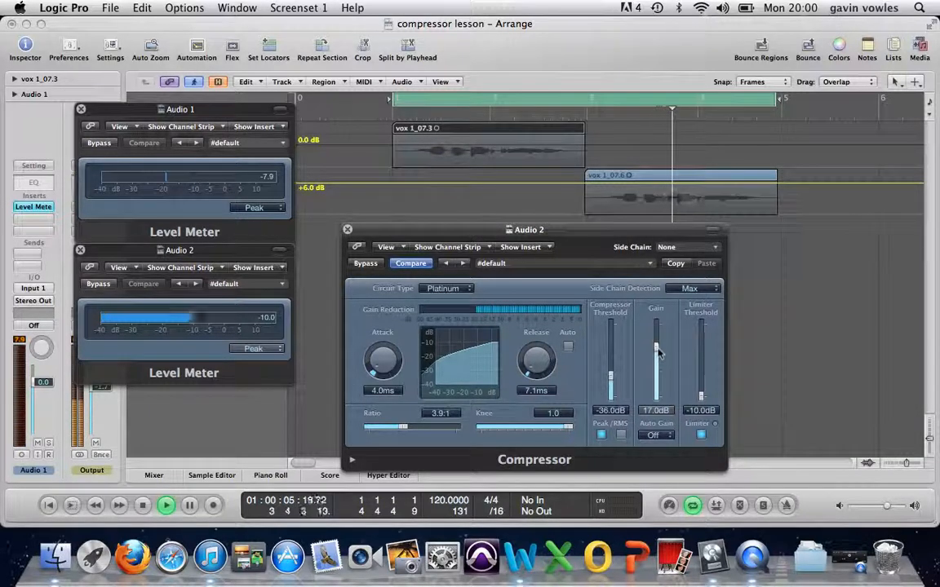
left_click_drag(658, 348, 657, 350)
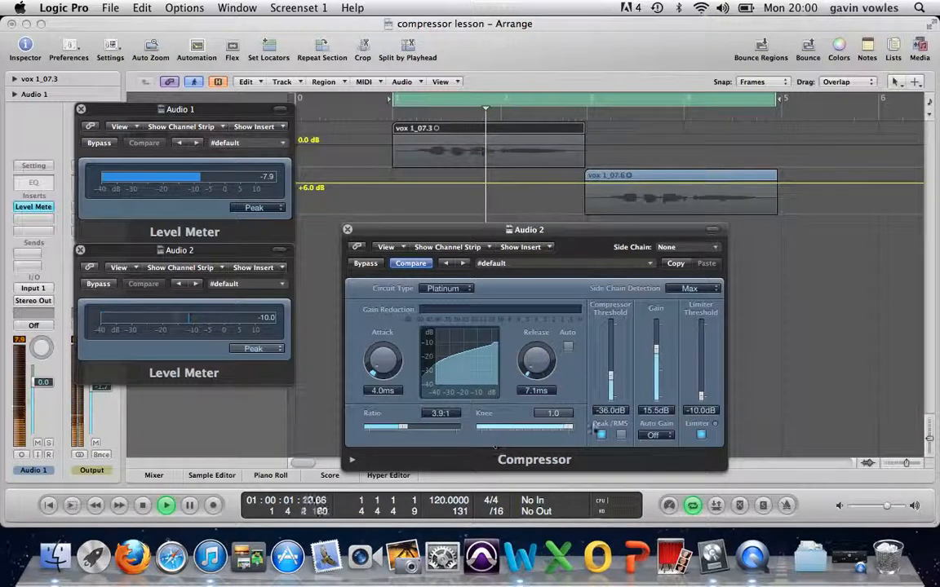
Step: Try a compression ratio of 4.8:1, then reduce it to 2.7:1 while the loop plays
left_click(404, 429)
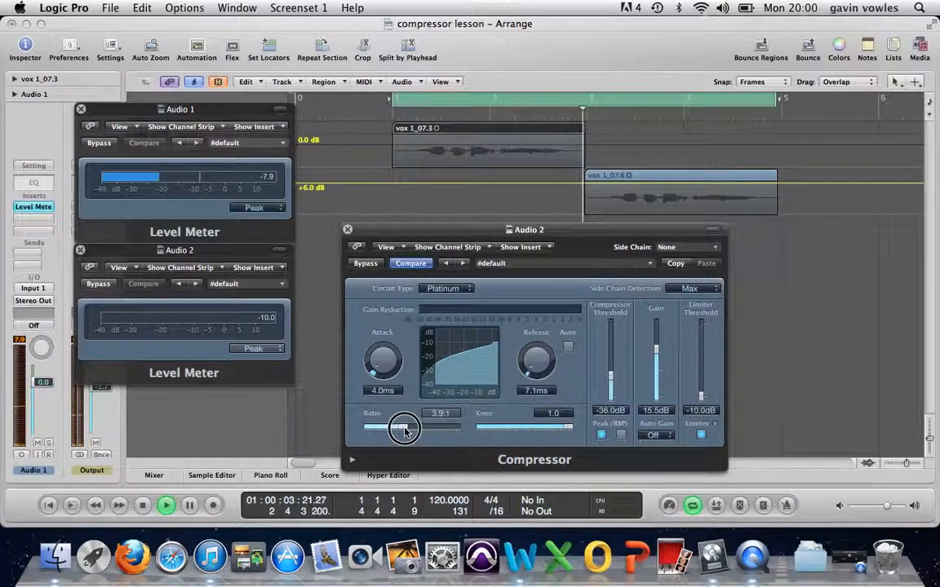
left_click_drag(404, 429, 409, 427)
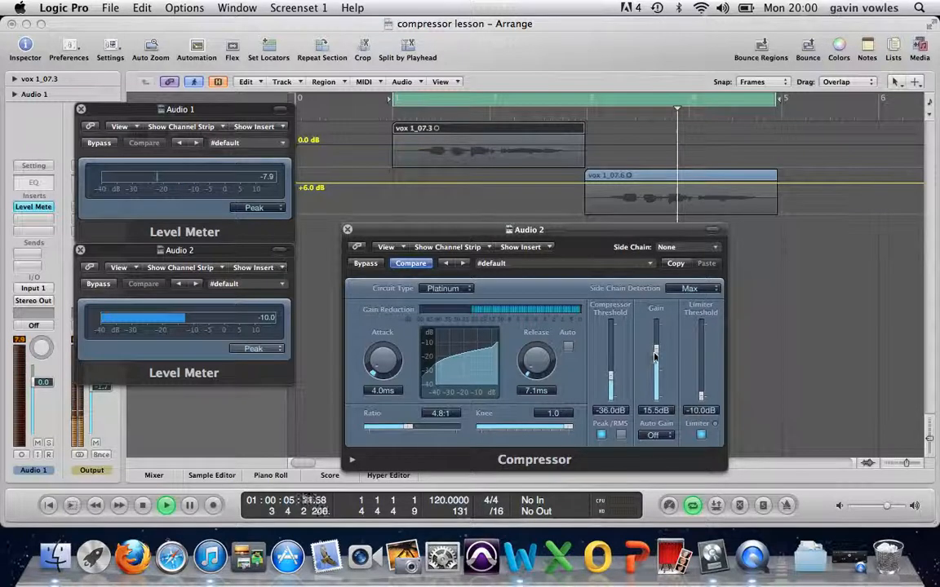
left_click(407, 429)
left_click_drag(407, 428, 379, 426)
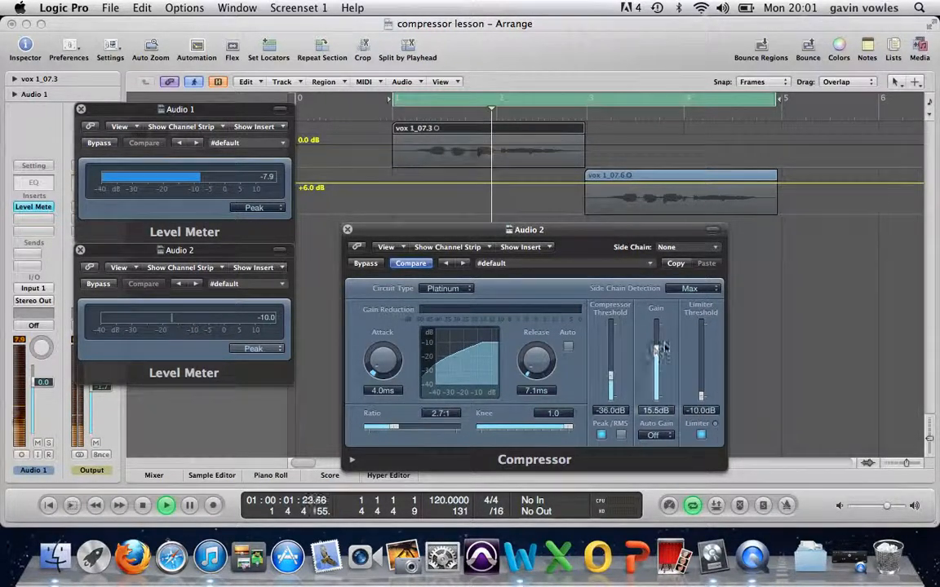
Step: Lower the compressor gain to 12.5 dB and switch the limiter off
left_click_drag(659, 348, 658, 359)
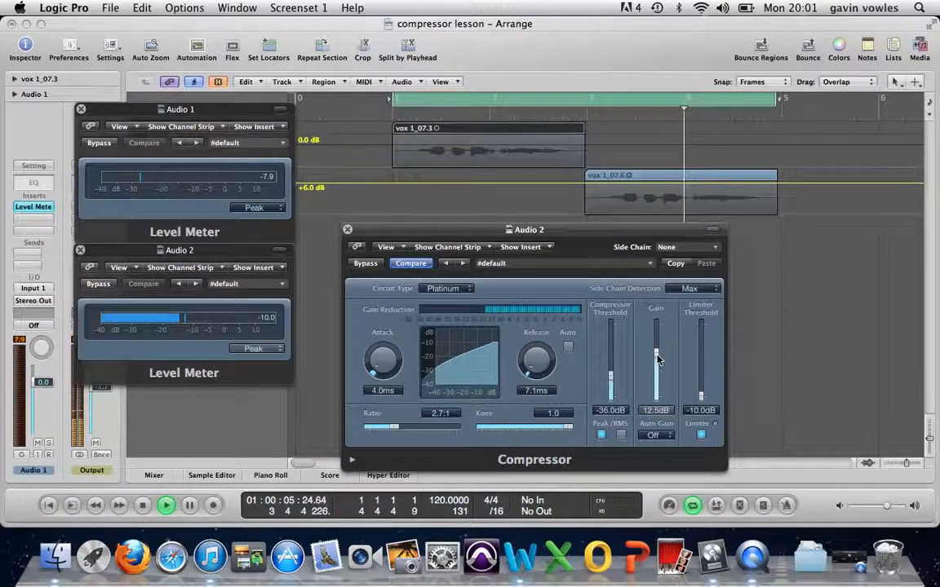
left_click(700, 434)
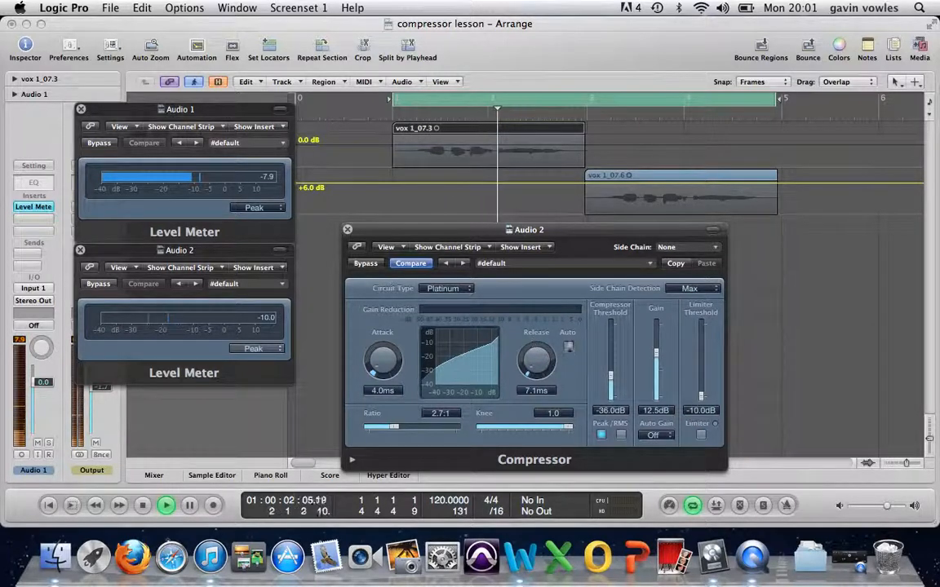
Step: Set the compressor release to 5.0 ms and the attack to 0.0 ms, finishing with playback stopped
left_click_drag(535, 367, 537, 380)
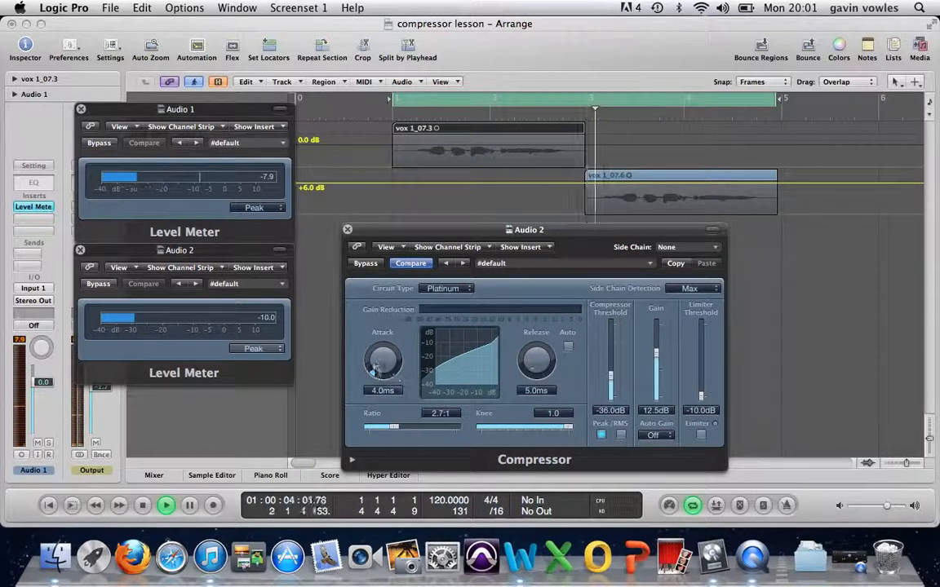
left_click_drag(378, 362, 357, 357)
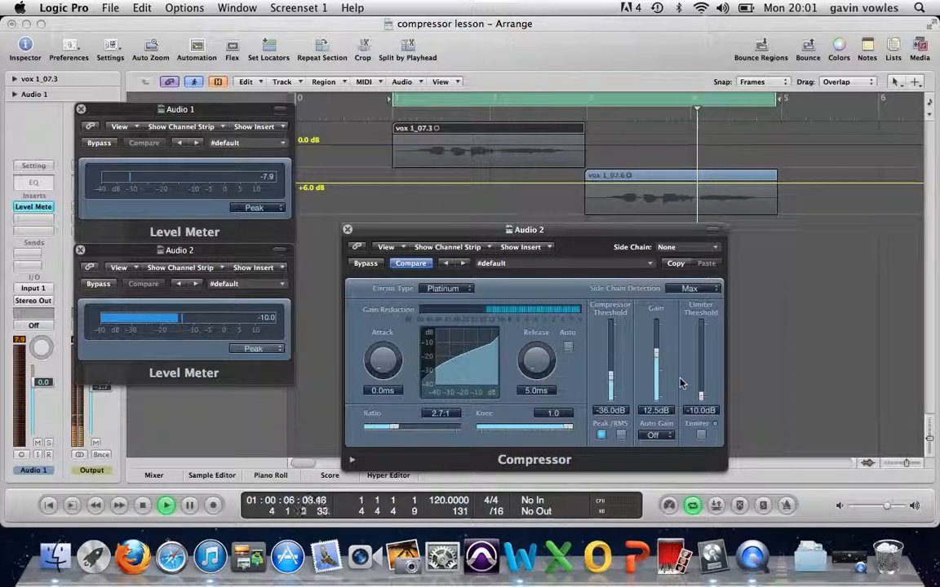
key("space")
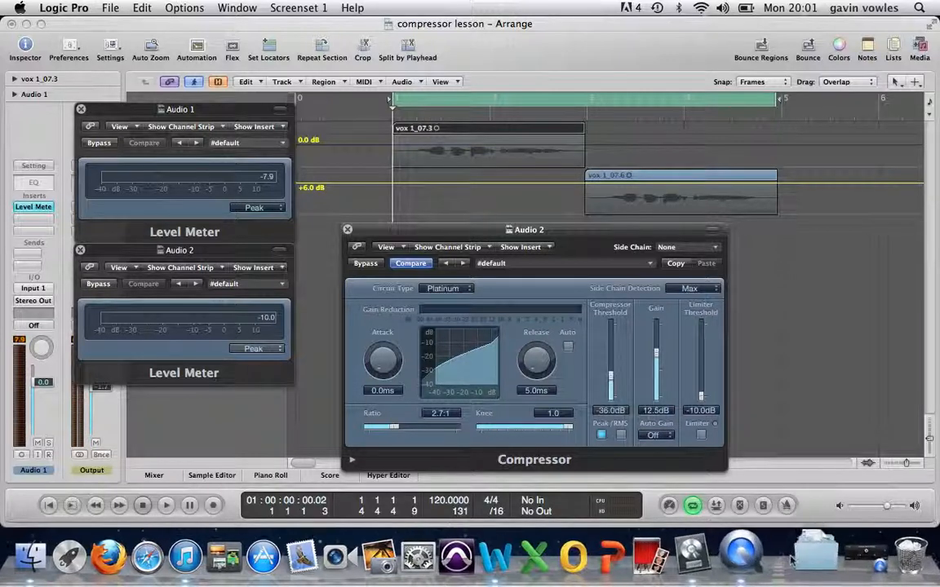
left_click(849, 559)
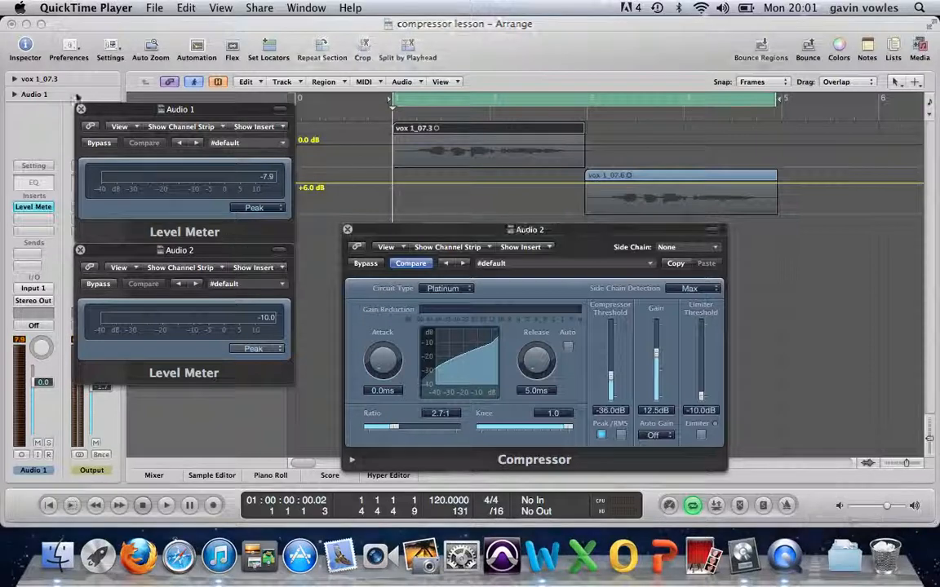